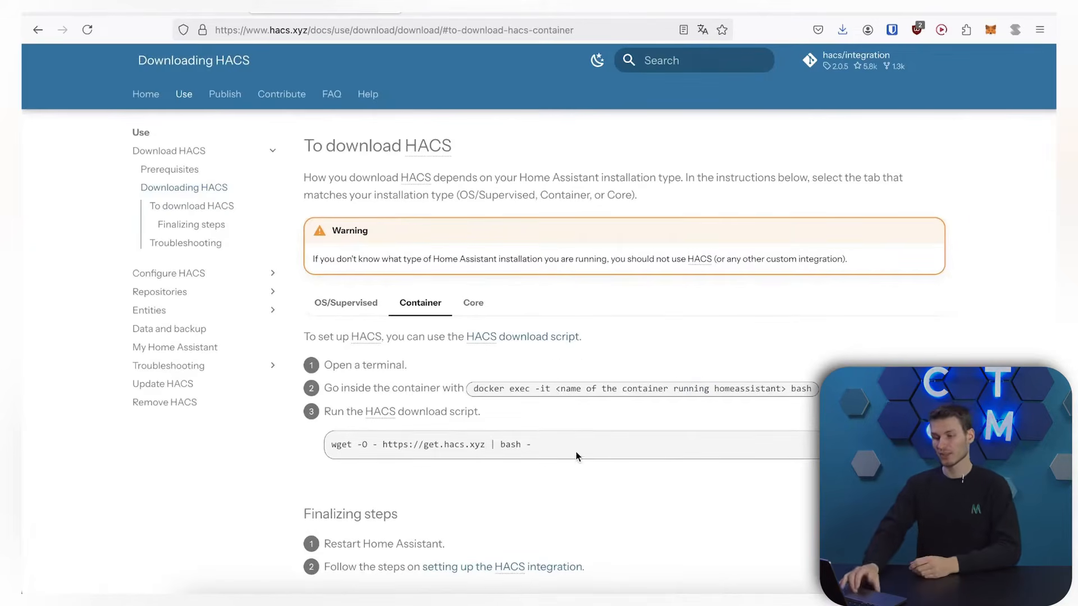
Show the HACS download instructions for OS/Supervised installations and follow the my link that adds the HACS add-on repository
left_click_drag(576, 456, 298, 444)
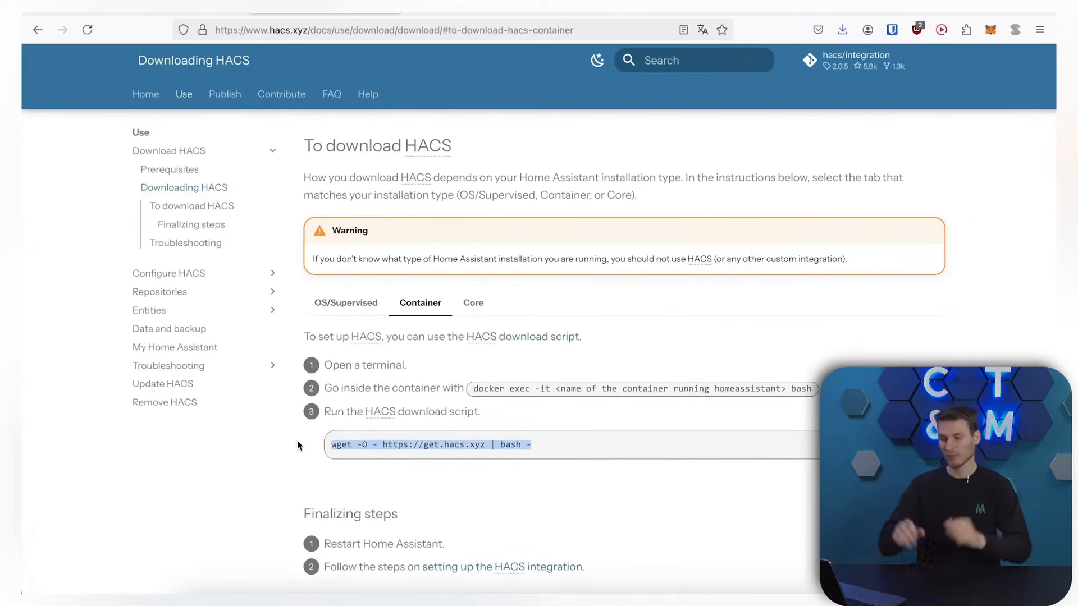
left_click(343, 297)
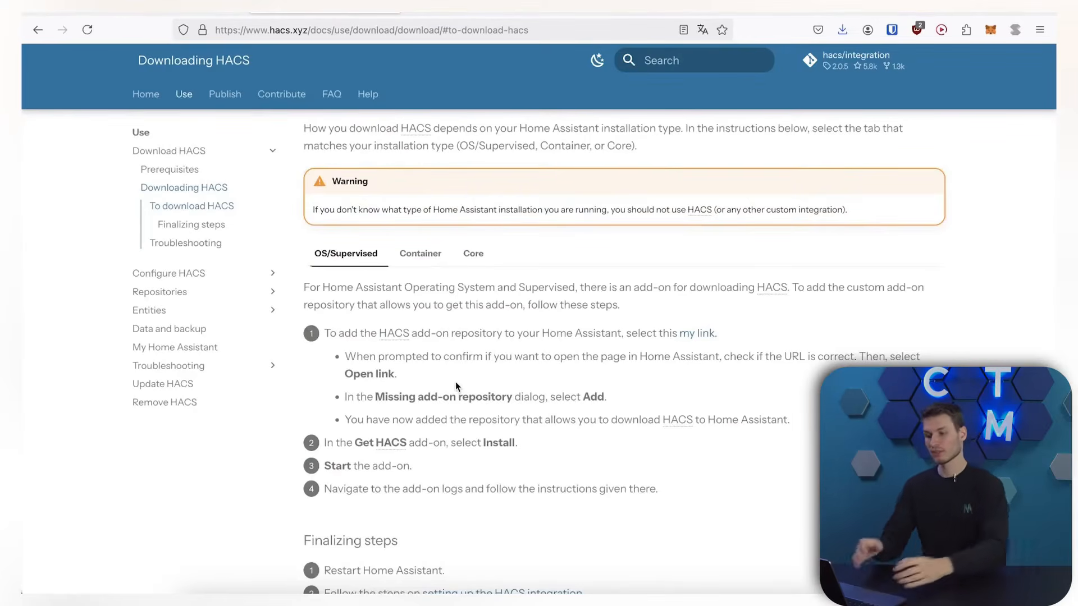
left_click(697, 335)
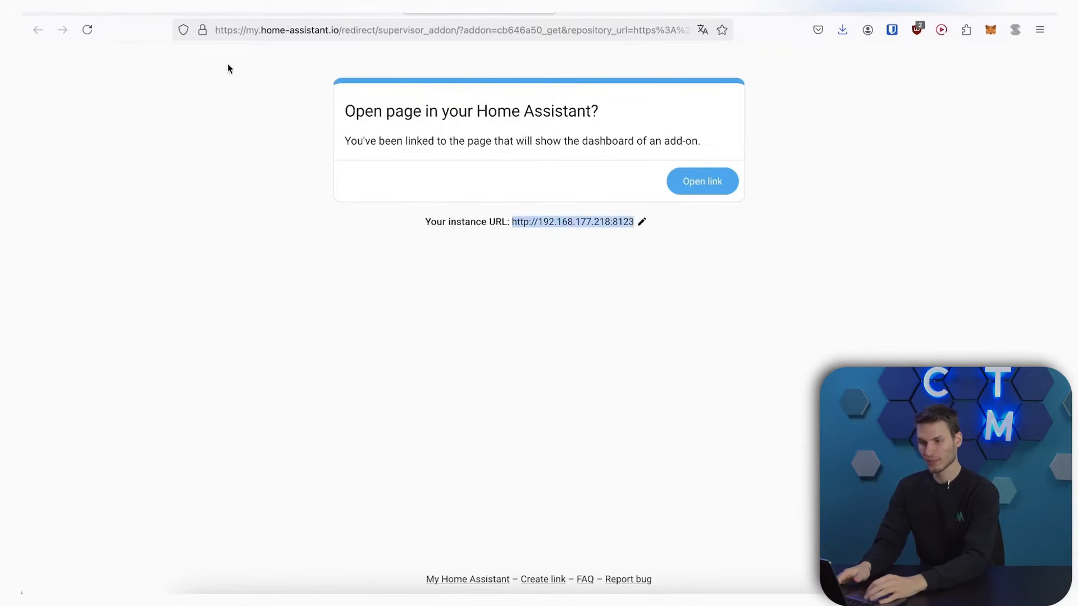
left_click(641, 222)
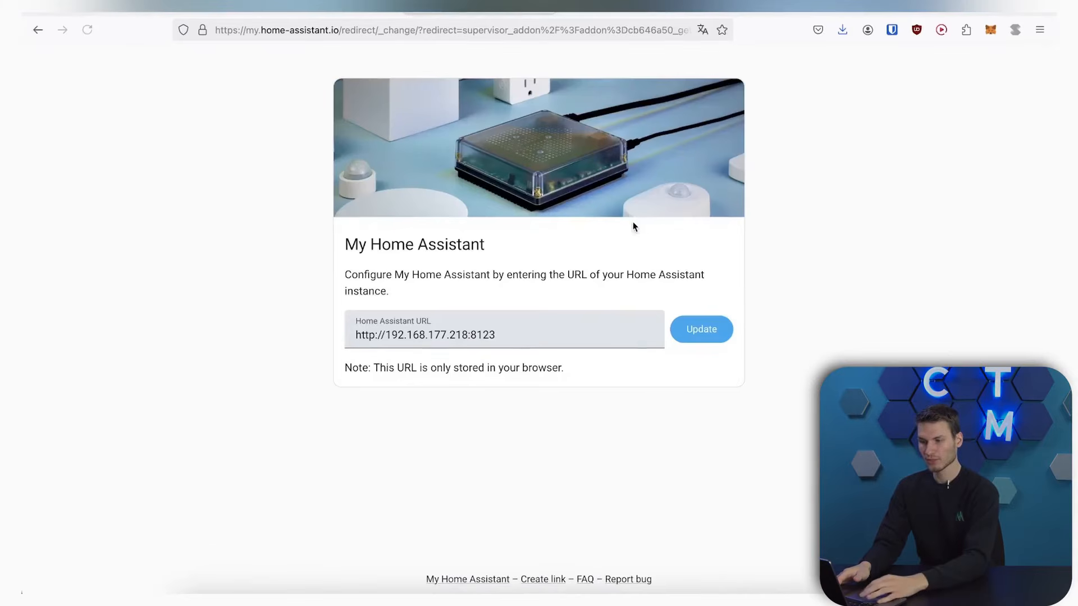
left_click_drag(497, 335, 315, 336)
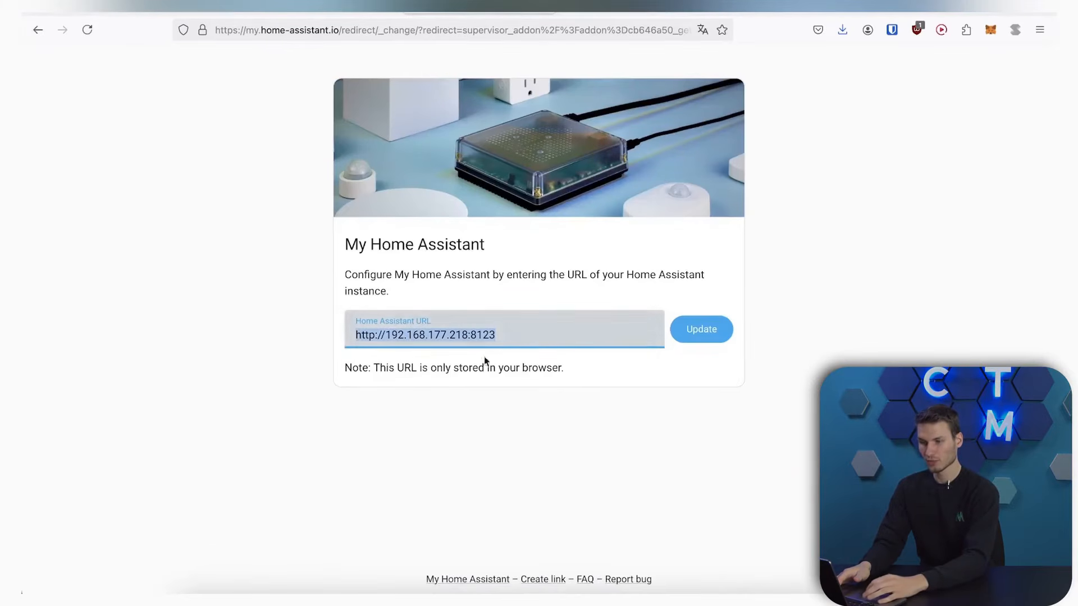
left_click(698, 335)
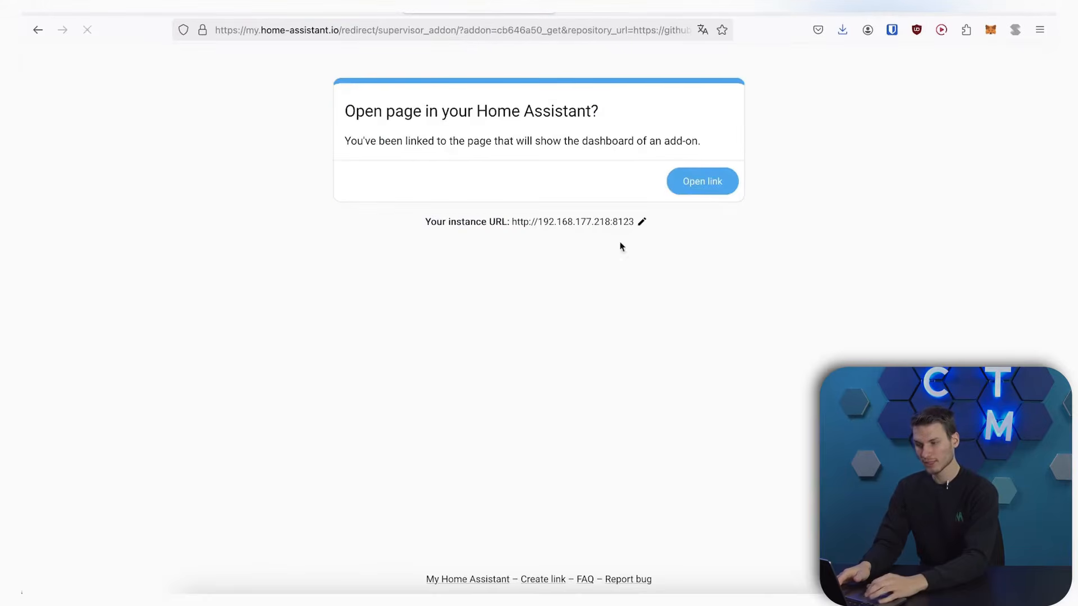
left_click(689, 183)
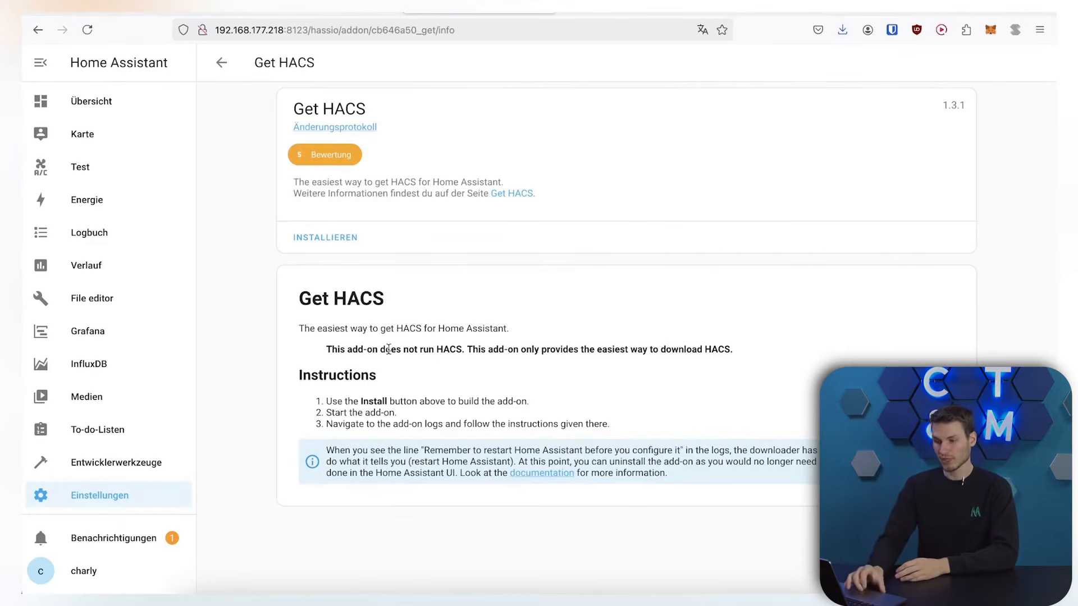
Install the Get HACS add-on and start it
left_click(310, 240)
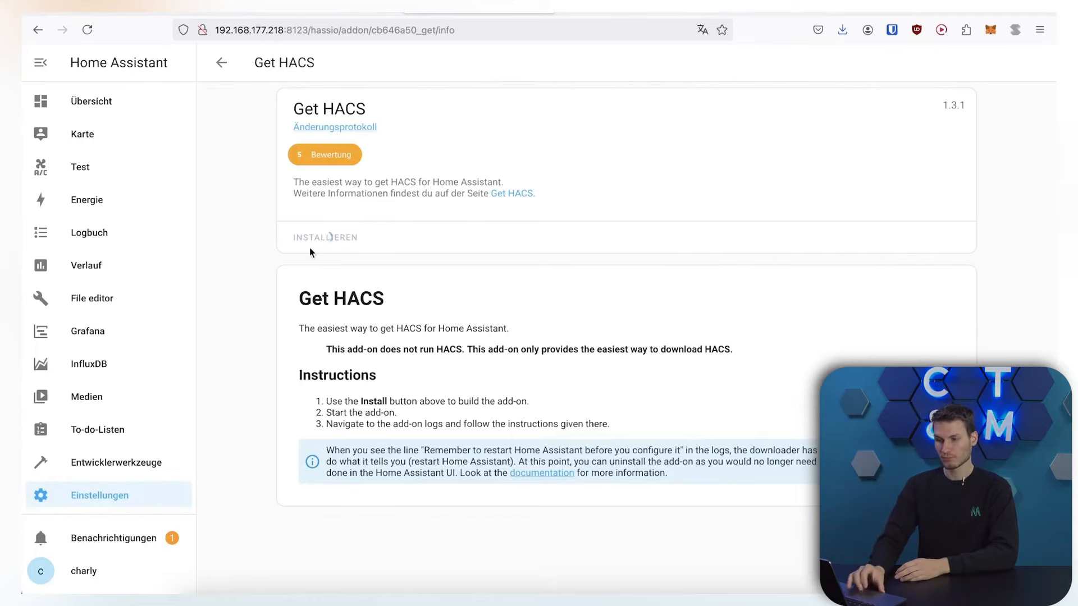
left_click_drag(309, 100, 379, 116)
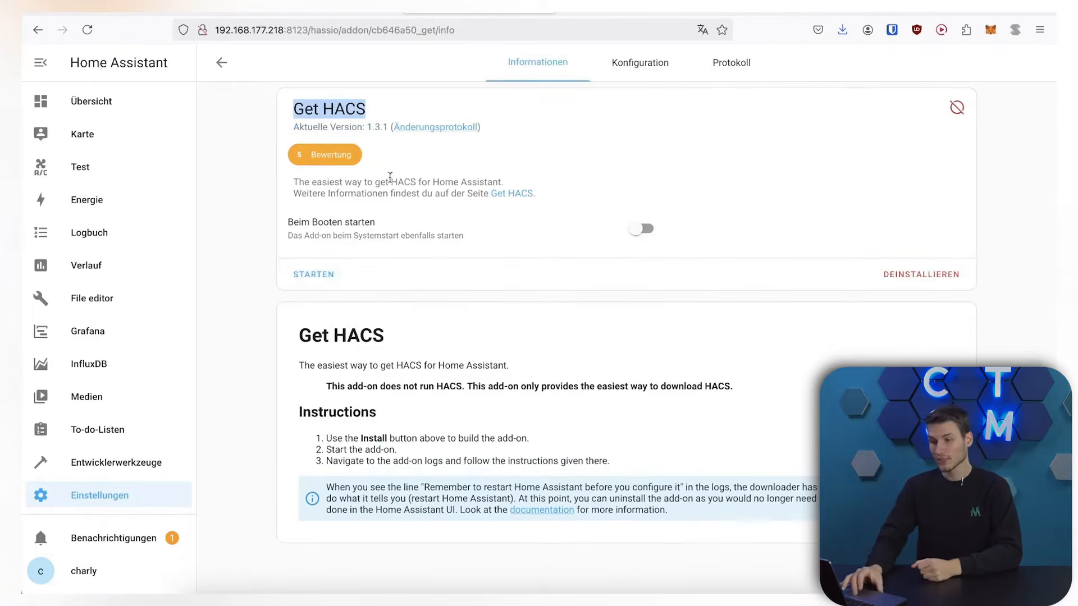
left_click(307, 281)
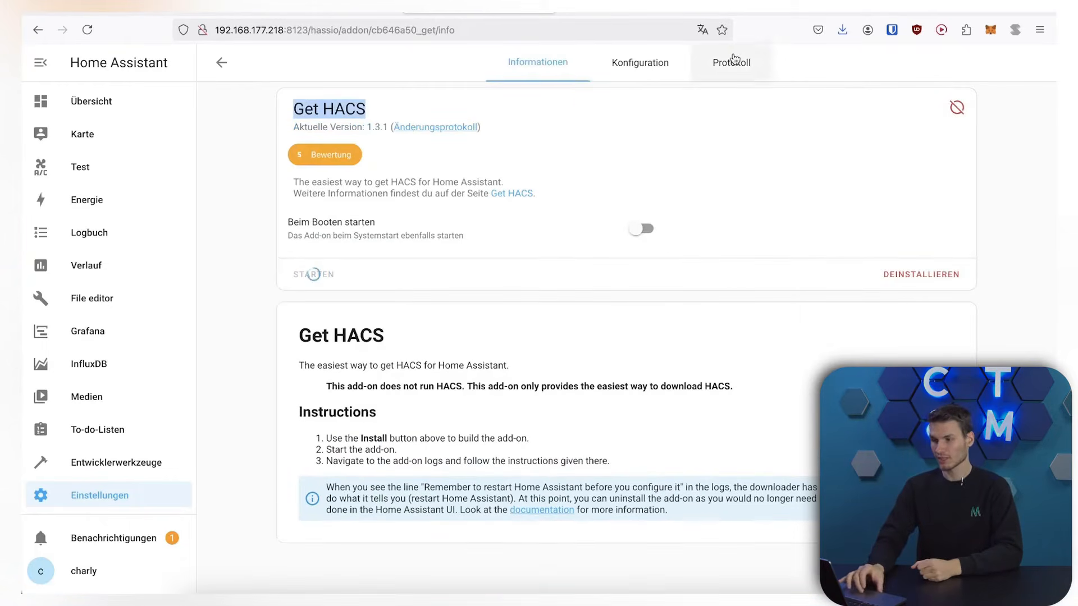
Check the Get HACS add-on's log for the download progress, installation status and restart instructions
left_click(730, 62)
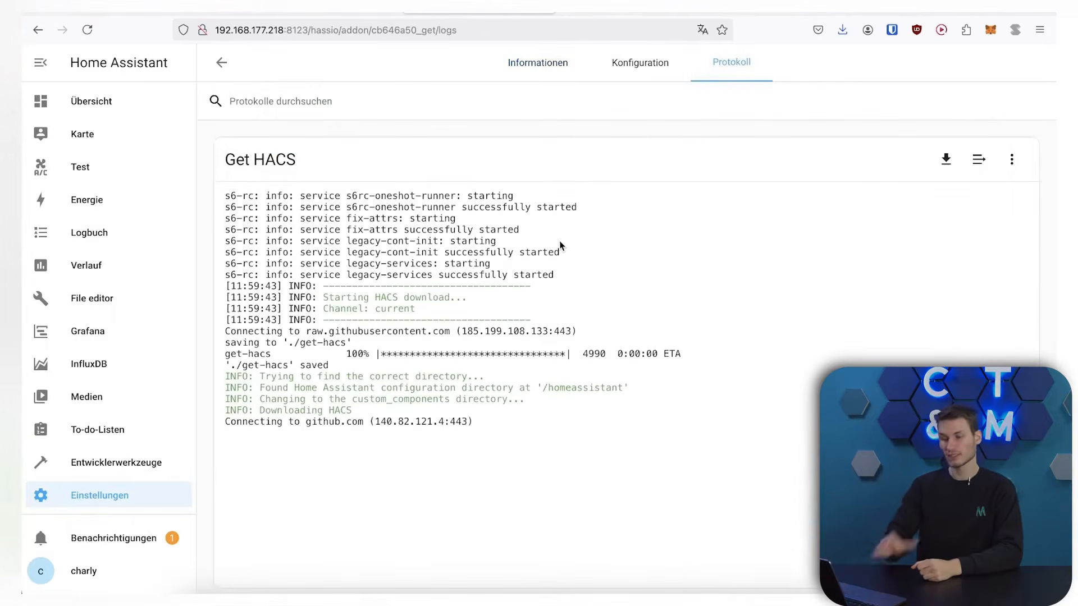
left_click_drag(342, 301, 467, 298)
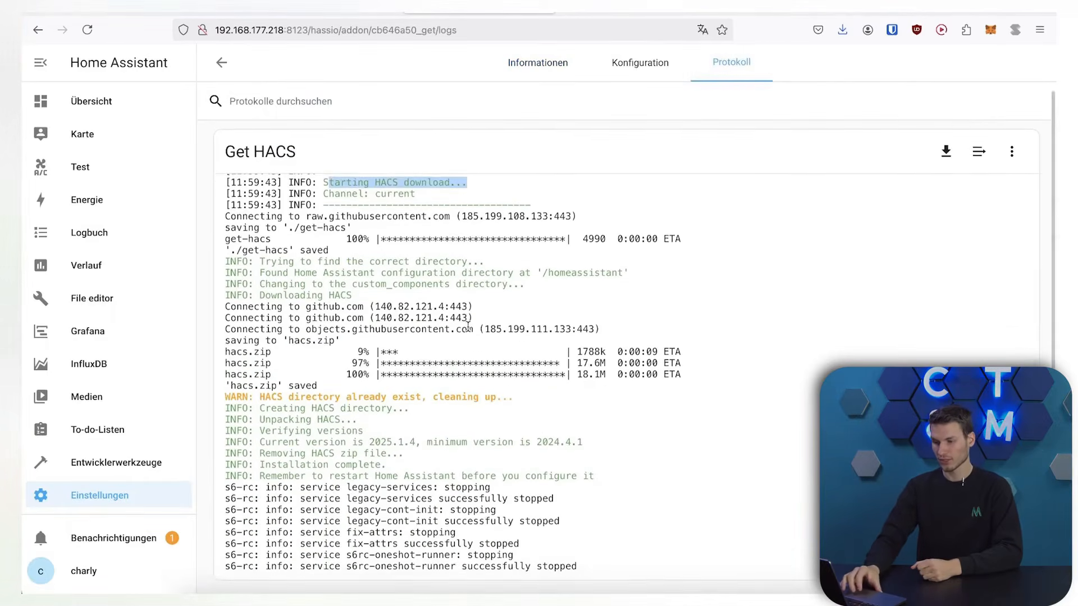
left_click_drag(288, 341, 330, 344)
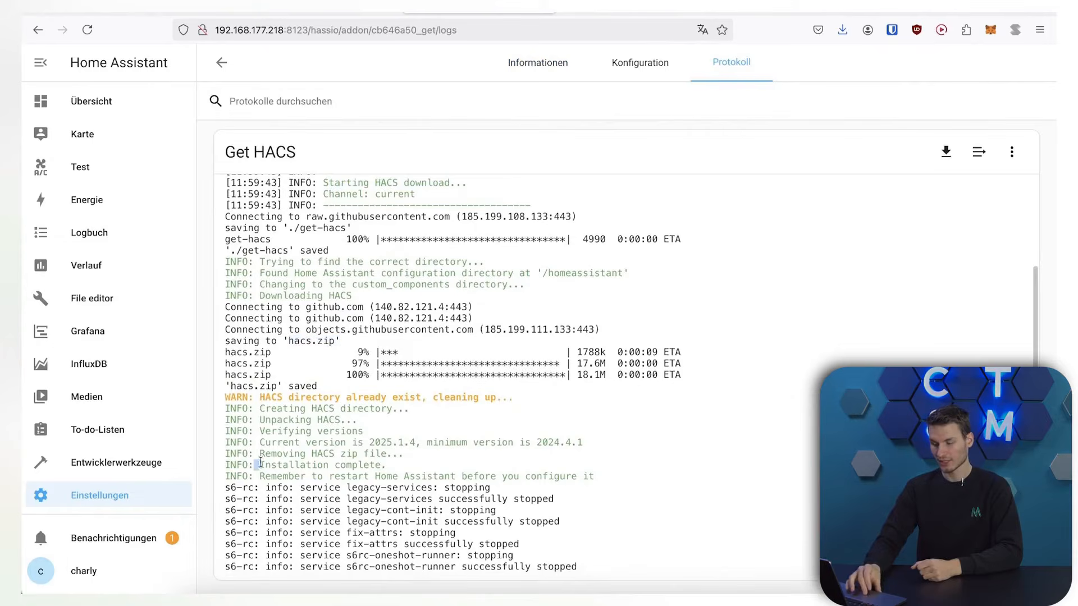
left_click_drag(260, 461, 366, 469)
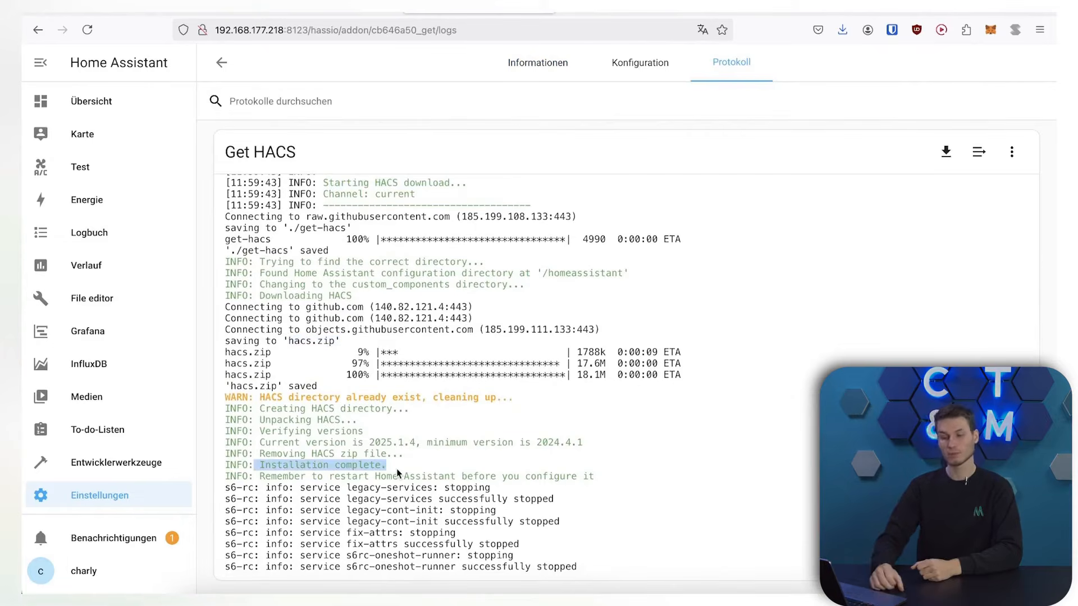
left_click_drag(256, 478, 584, 479)
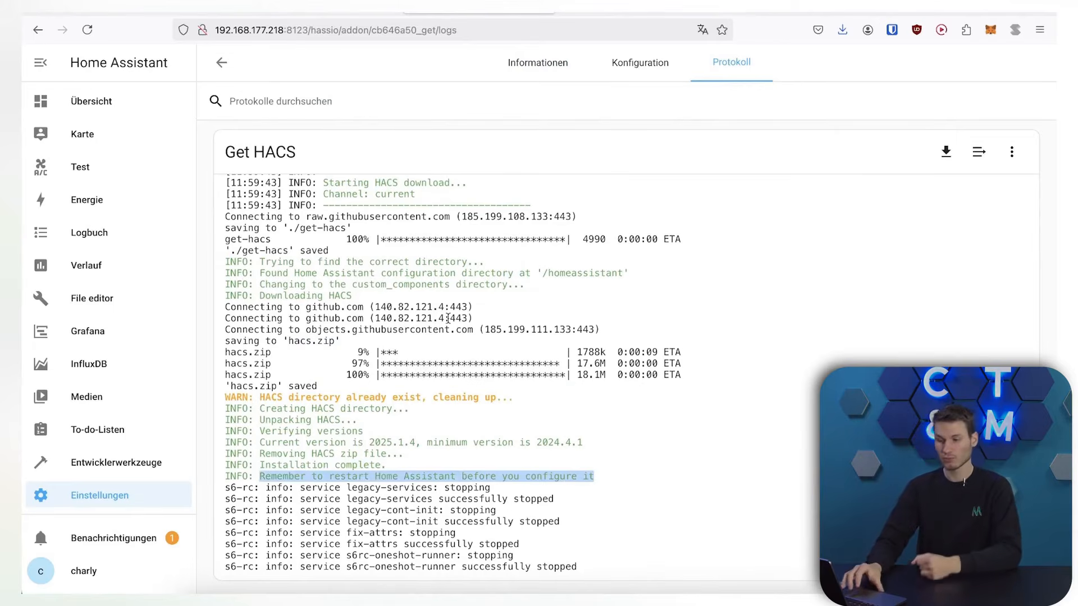
Restart Home Assistant from the system settings and confirm the restart
left_click(94, 491)
scroll(400, 378, "down", 3)
left_click(513, 489)
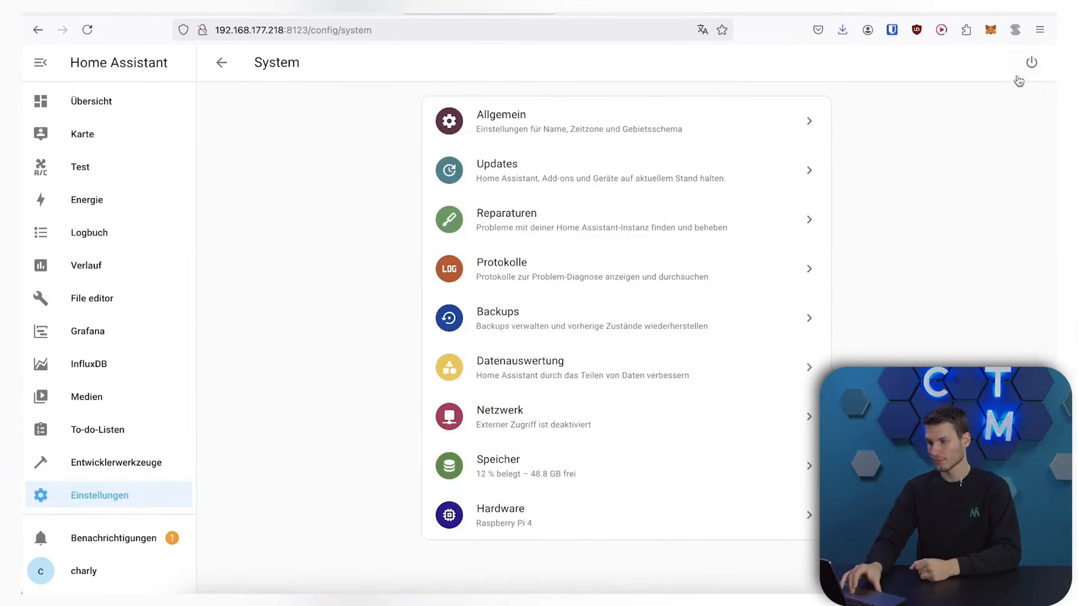
left_click(1029, 62)
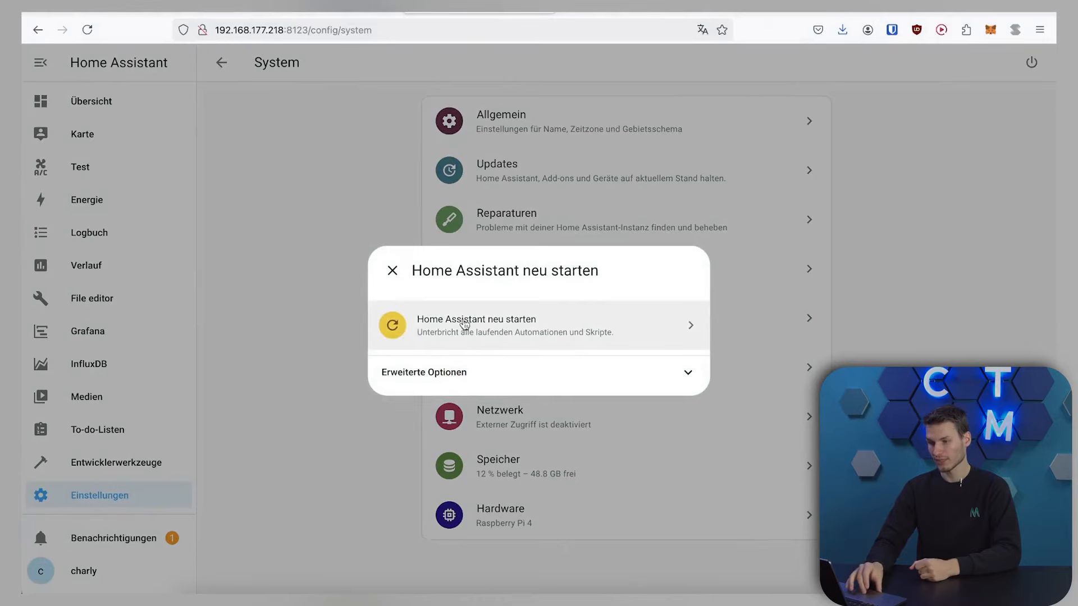
left_click(488, 331)
left_click(654, 356)
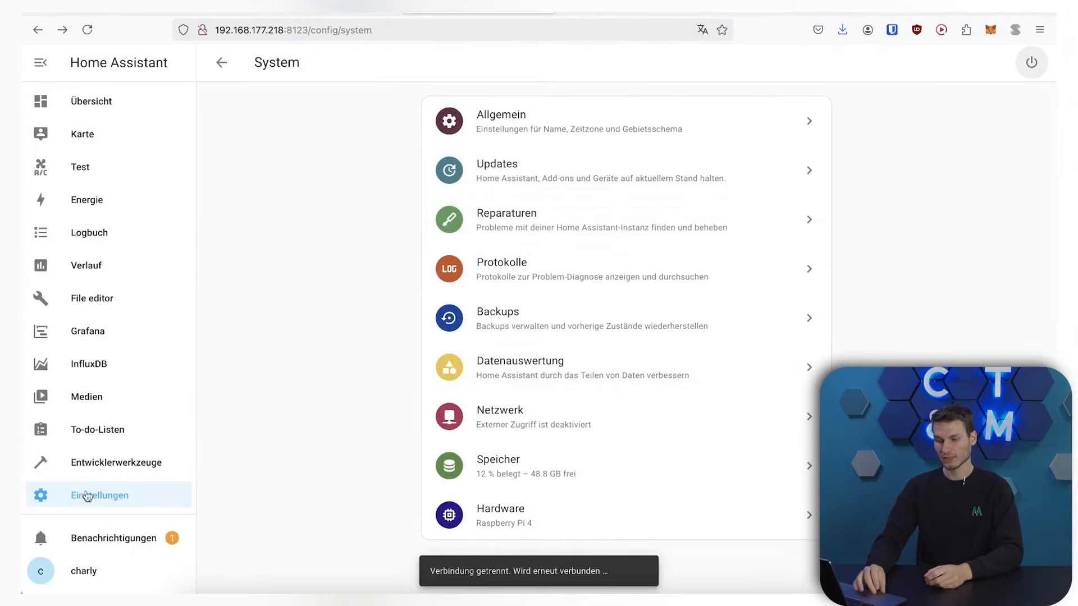
Start adding a new integration, search the providers for "hacs" and choose HACS
left_click(87, 496)
left_click(535, 174)
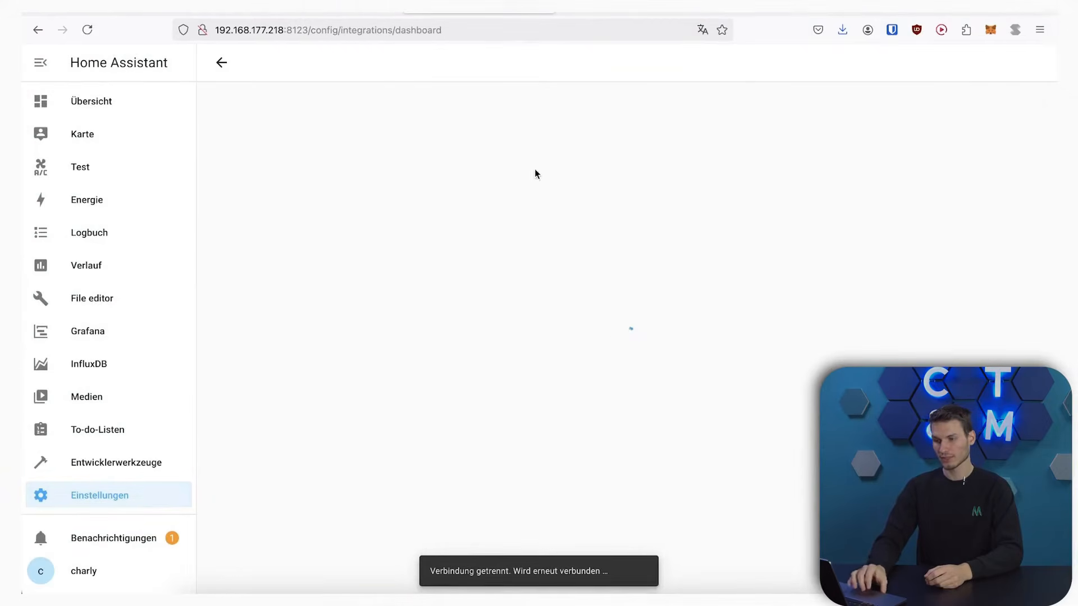
left_click(955, 564)
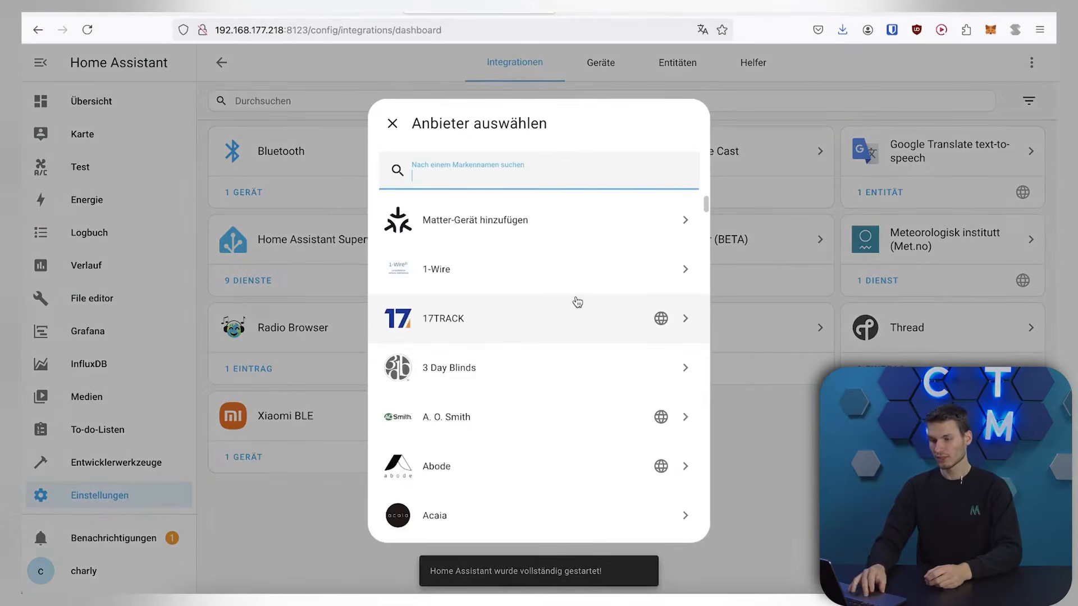
type("hacs")
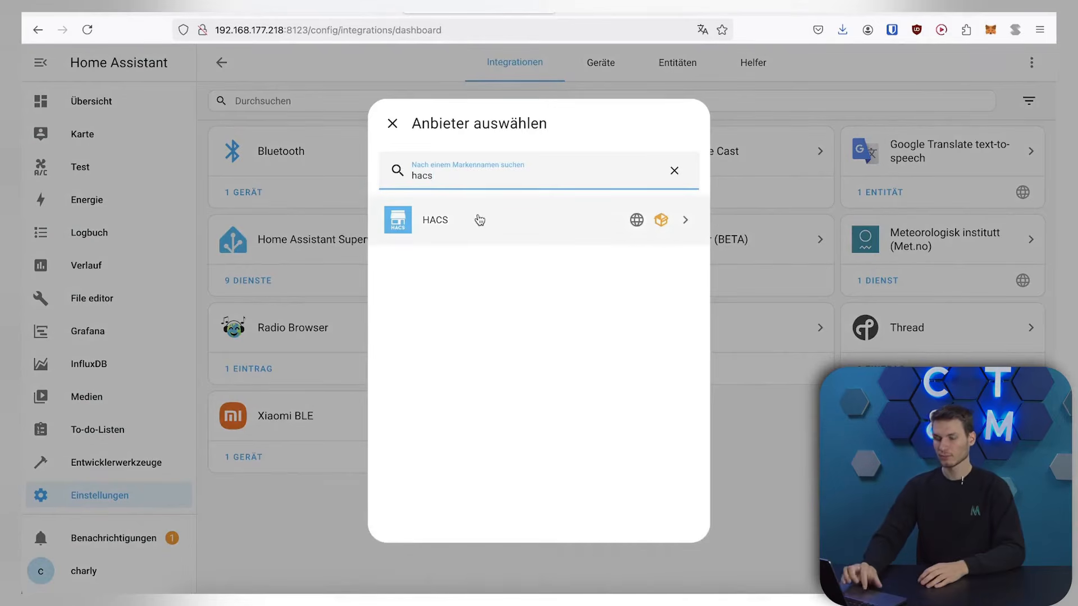
left_click(477, 219)
Acknowledge all four HACS setup statements and submit them
key("Tab")
key("space")
key("Tab")
key("space")
key("Tab")
key("space")
key("Tab")
key("space")
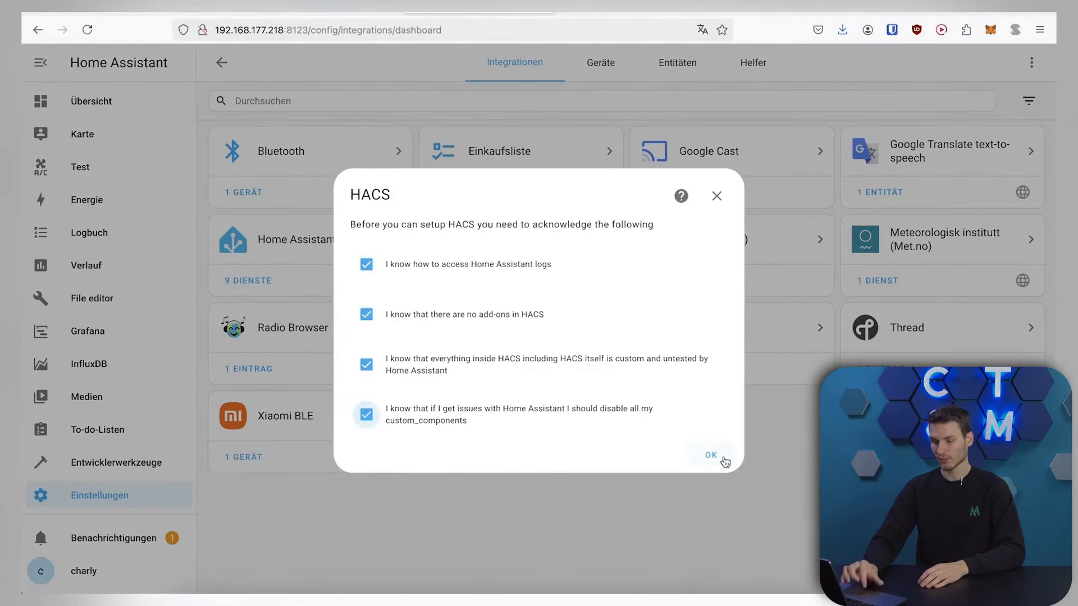
left_click(724, 459)
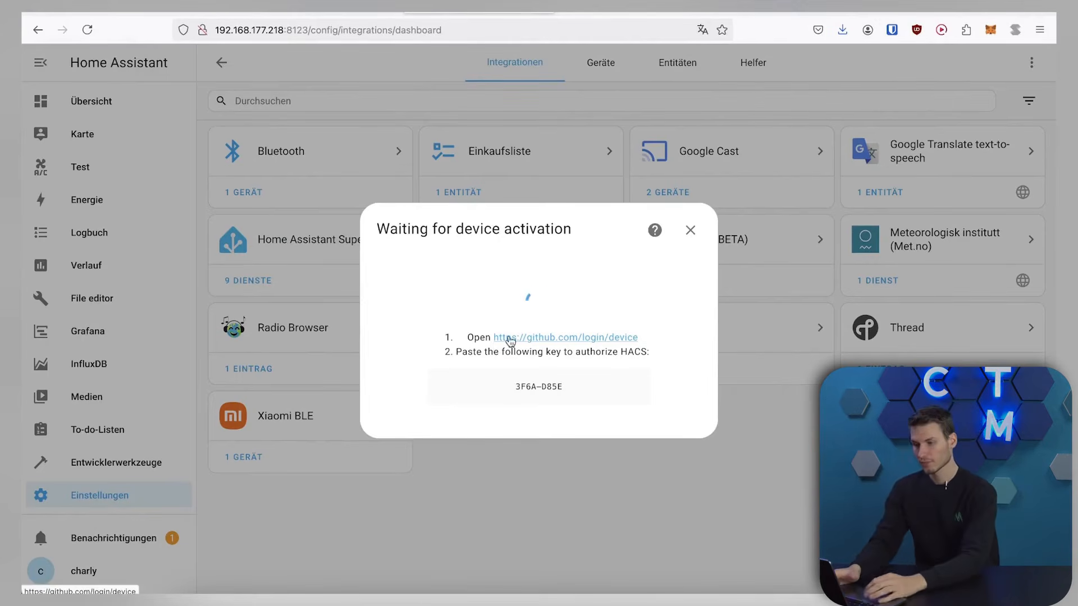
Open GitHub's device activation page, enter the device verification code copied from the HACS setup dialog, and continue
left_click(508, 338)
left_click(655, 272)
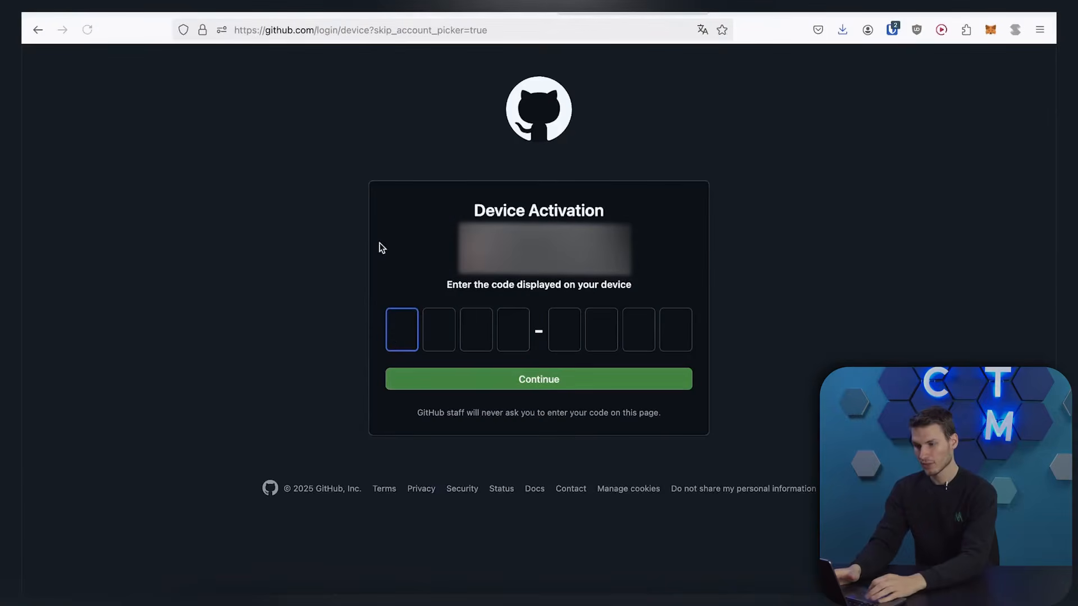
left_click(467, 12)
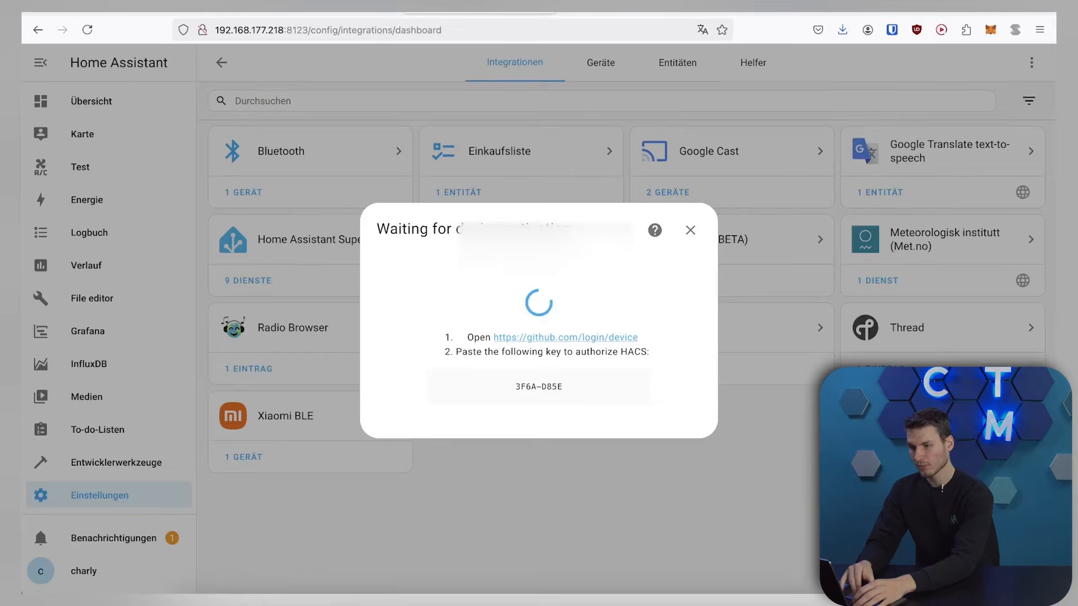
triple_click(510, 390)
key("super+c")
left_click(620, 23)
left_click(621, 13)
key("super+v")
left_click(492, 379)
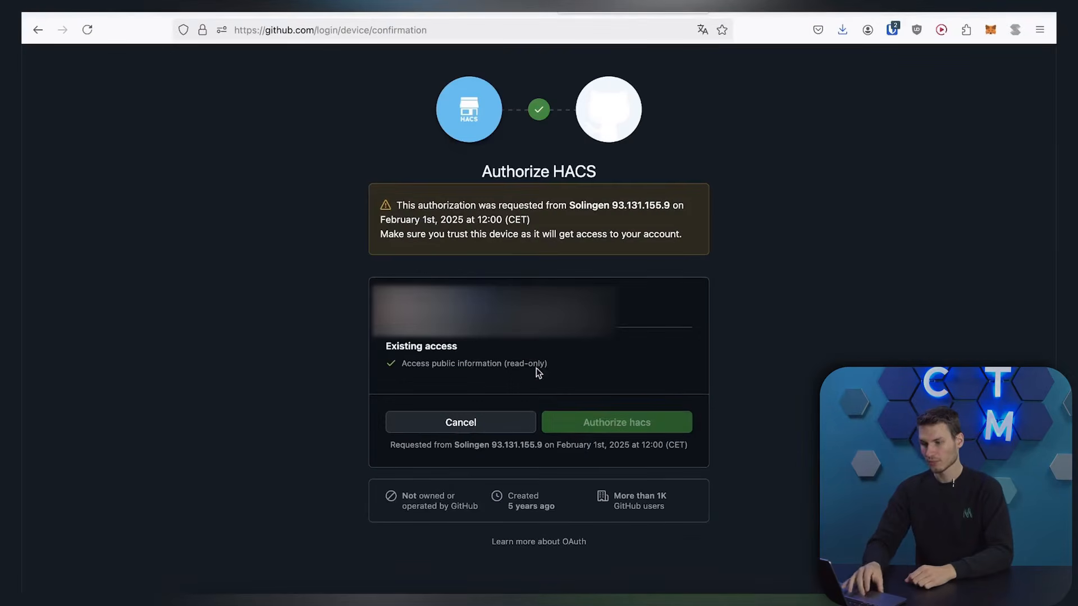
Authorize HACS on GitHub and finish the HACS integration setup in Home Assistant without assigning an area
left_click(617, 427)
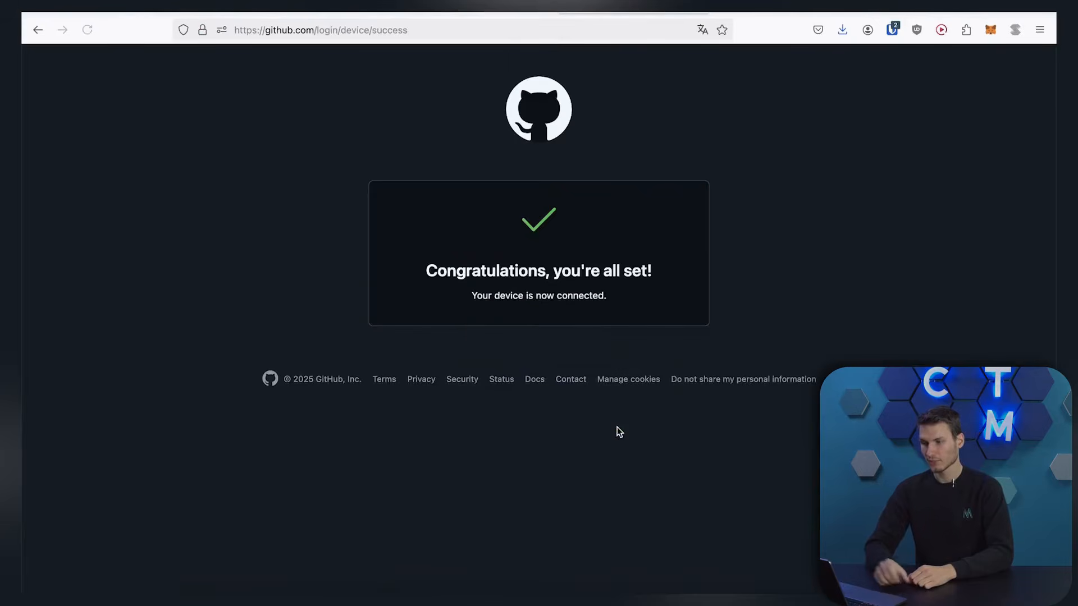
left_click_drag(434, 272, 635, 297)
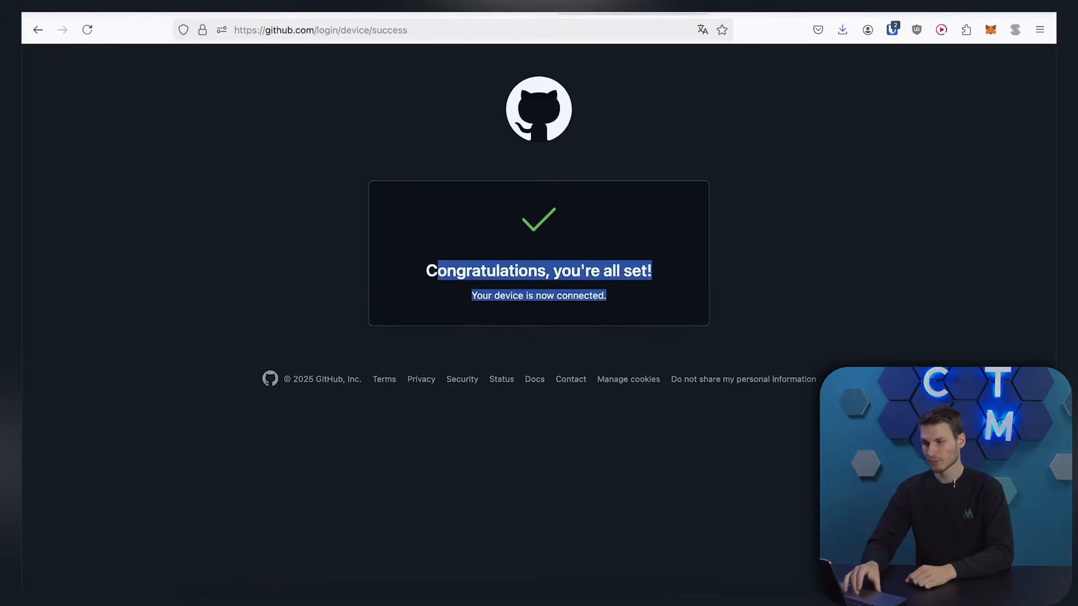
left_click(479, 8)
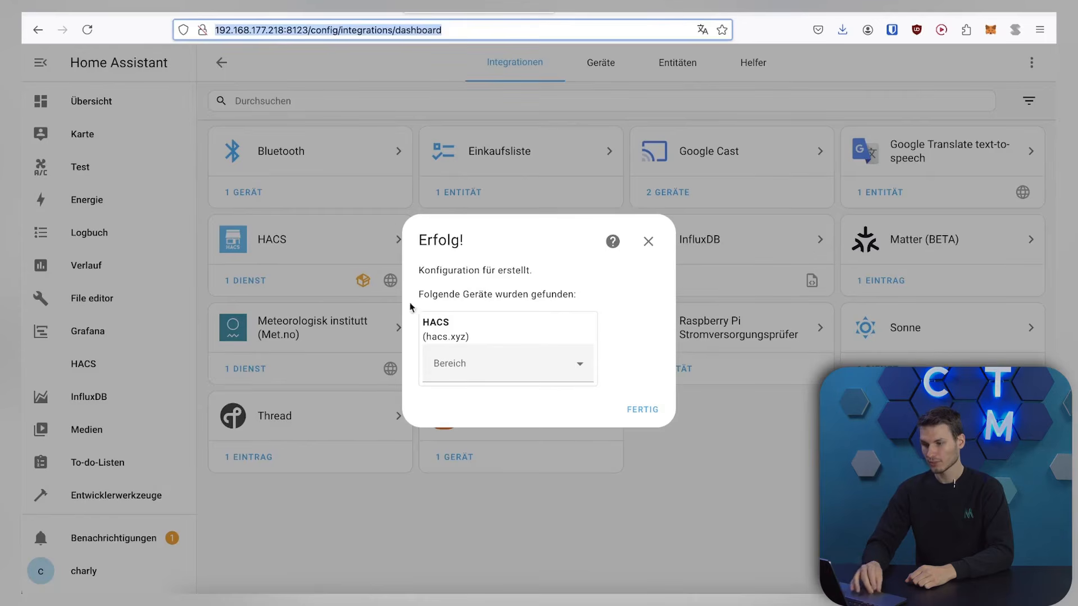
left_click_drag(415, 222, 446, 264)
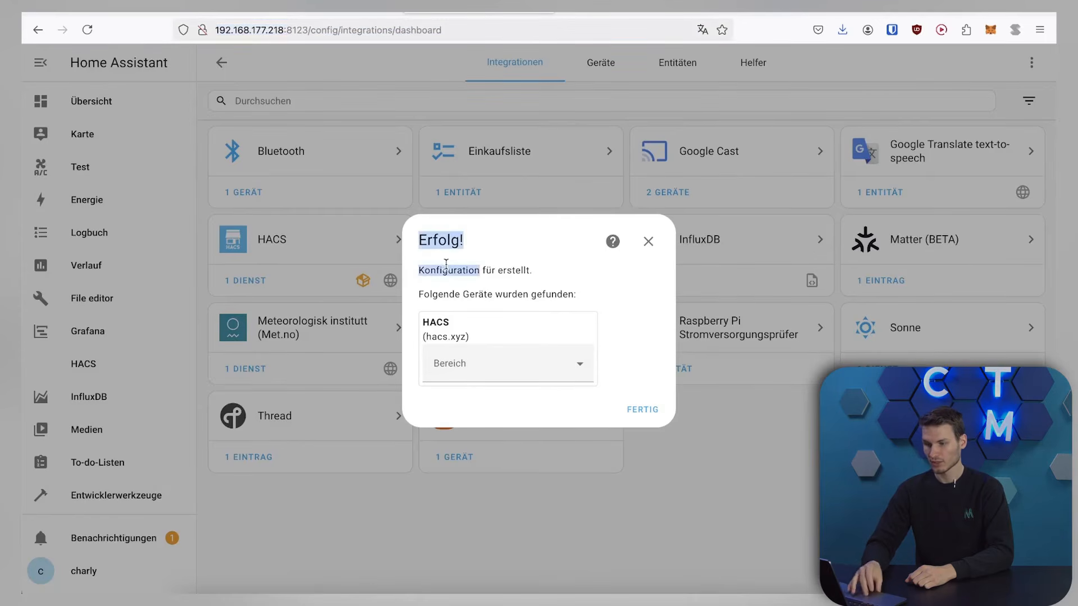
left_click(641, 410)
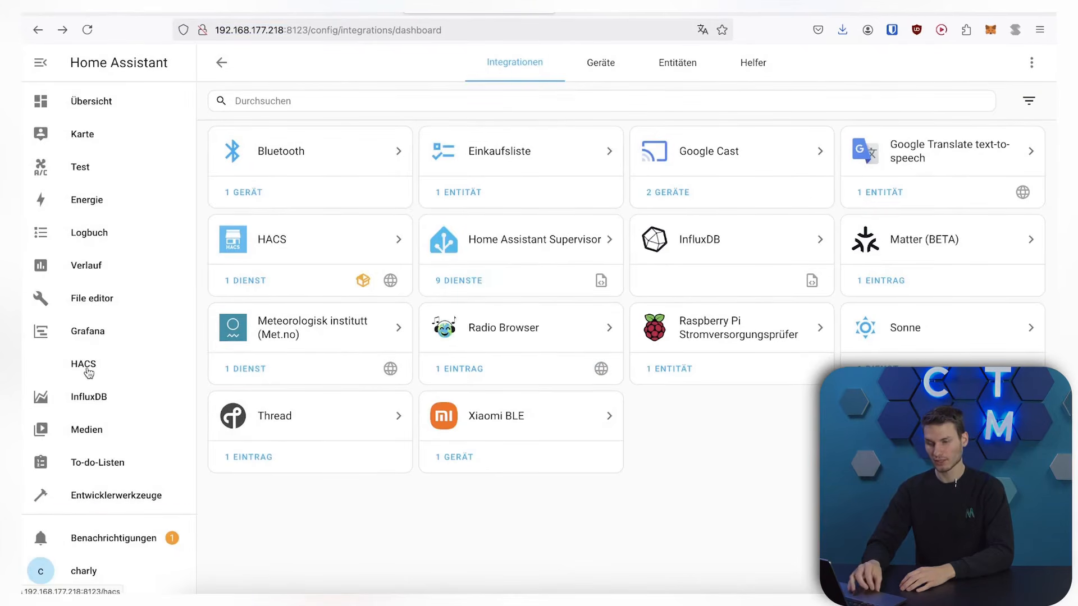
Uninstall the Get HACS add-on from Home Assistant and open the HACS community store
scroll(95, 483, "down", 1)
left_click(98, 492)
left_click(437, 316)
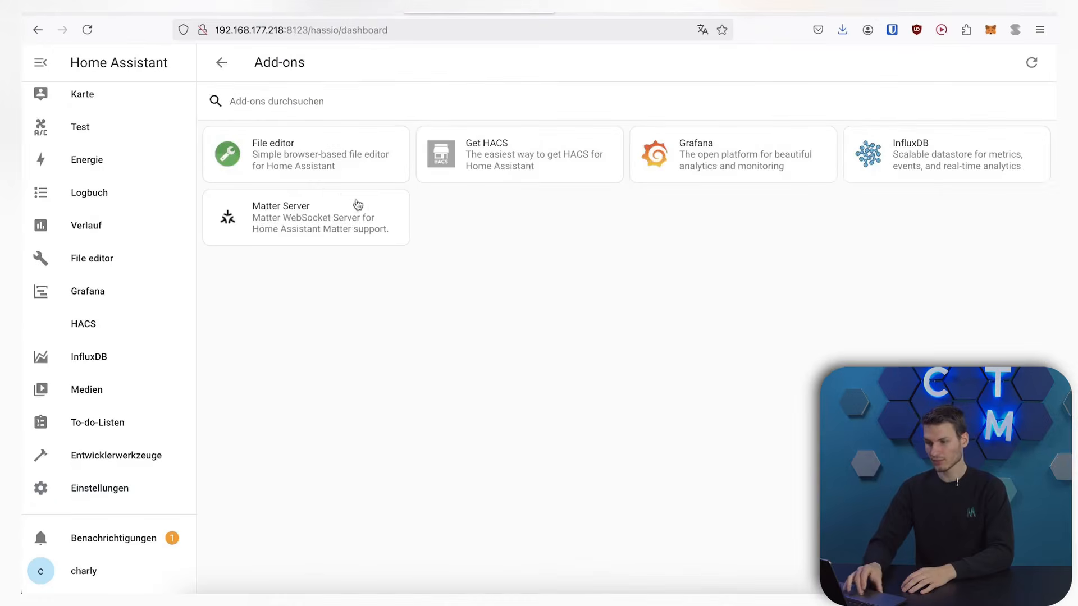
left_click(527, 159)
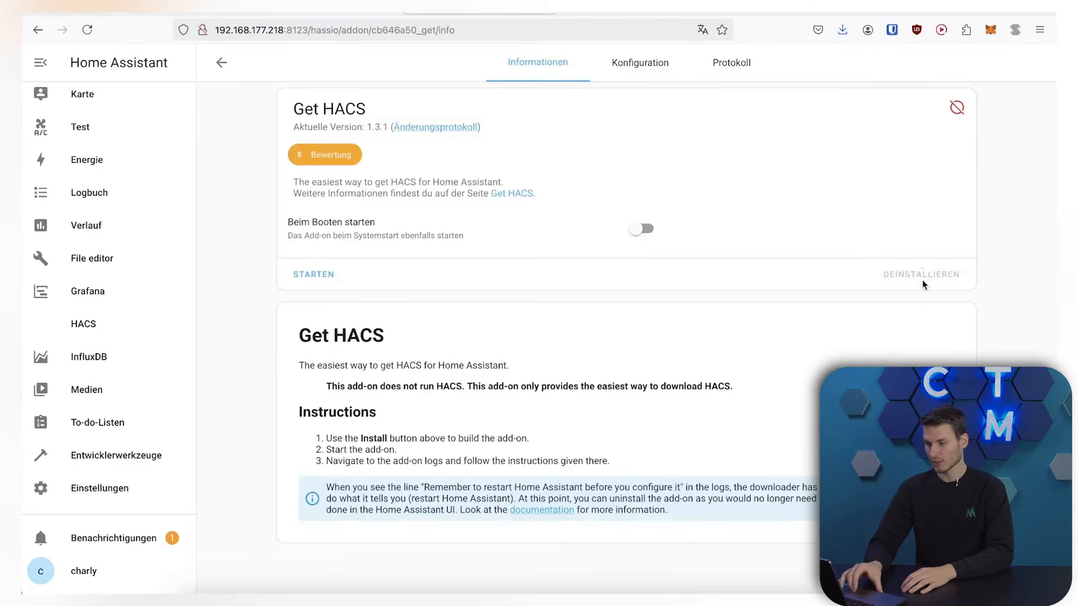
left_click(921, 274)
left_click(708, 361)
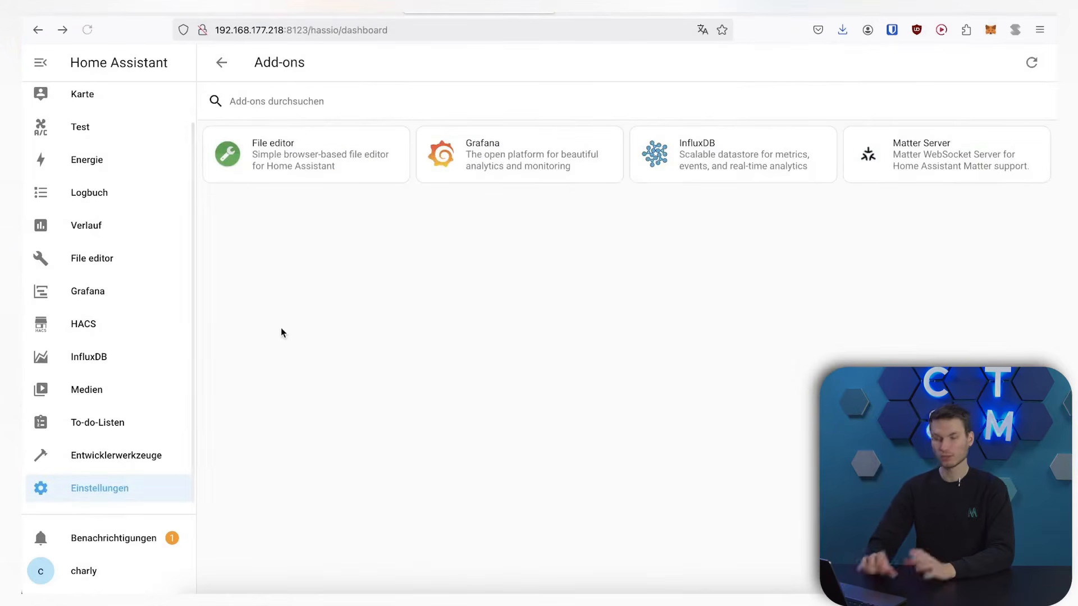
left_click(73, 325)
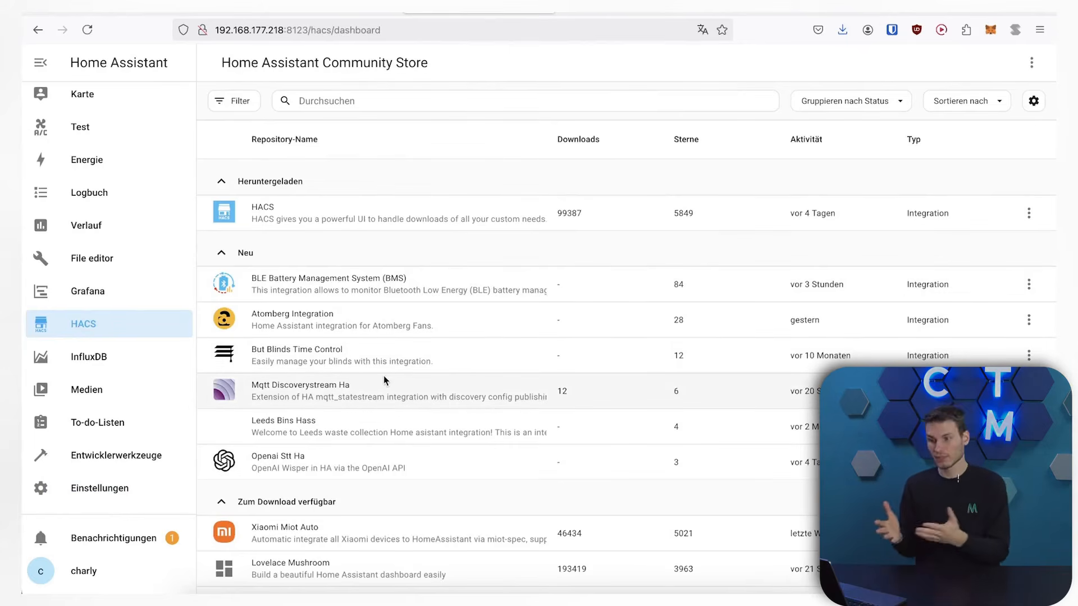
Browse the community store's repositories and open the Lovelace Mushroom dashboard repository
scroll(385, 381, "down", 3)
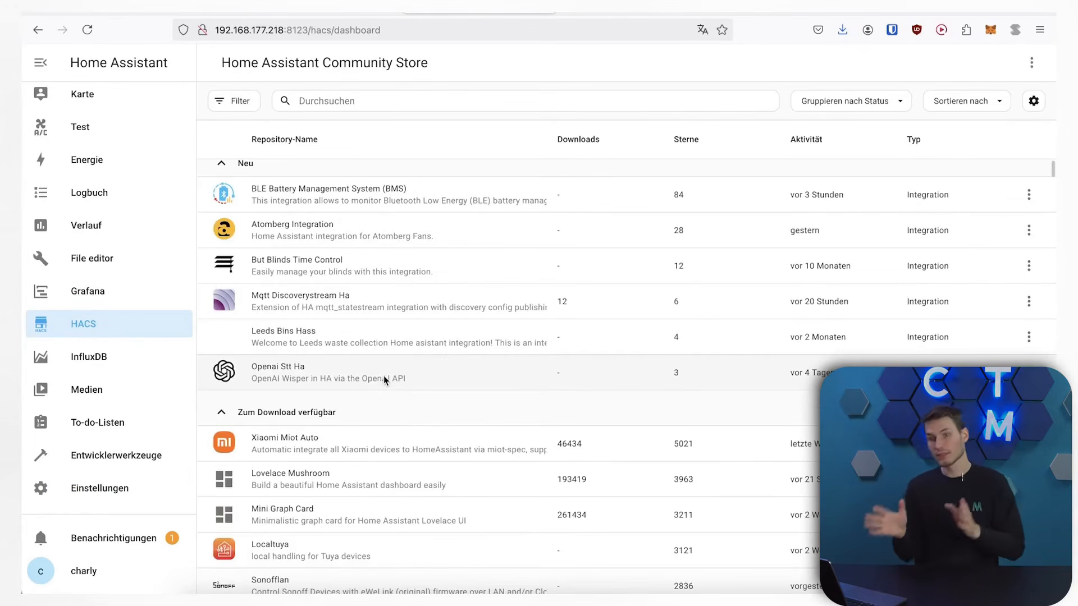
scroll(386, 380, "up", 3)
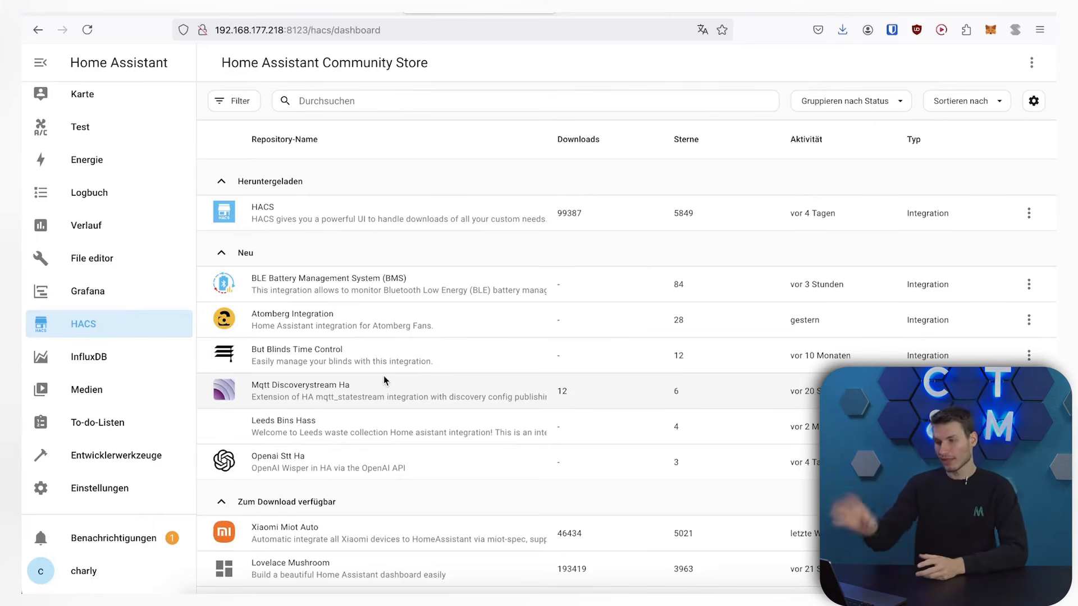
scroll(384, 381, "down", 1)
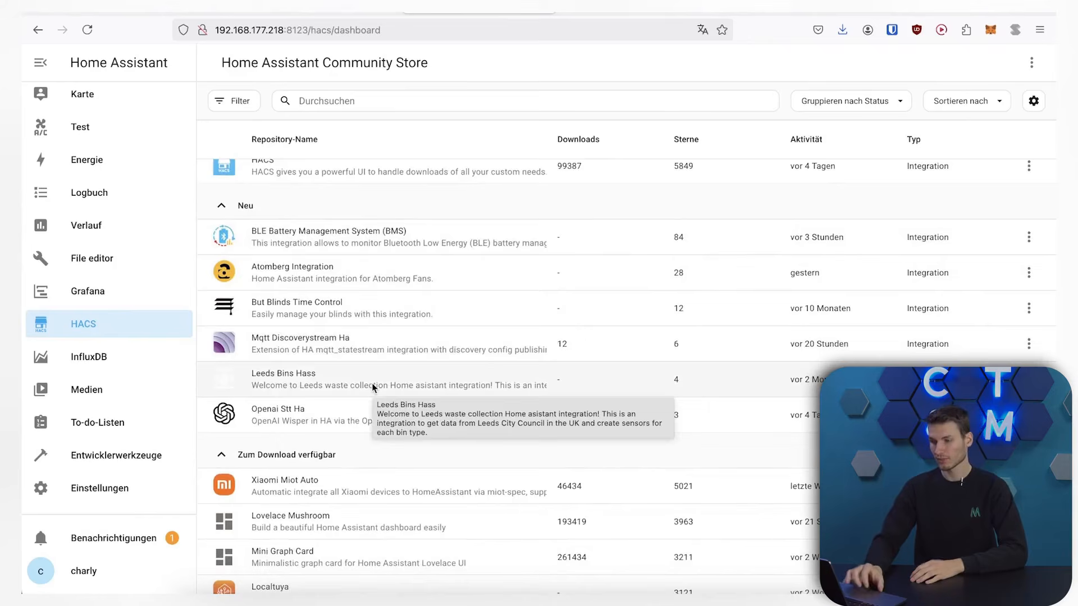
scroll(372, 388, "down", 2)
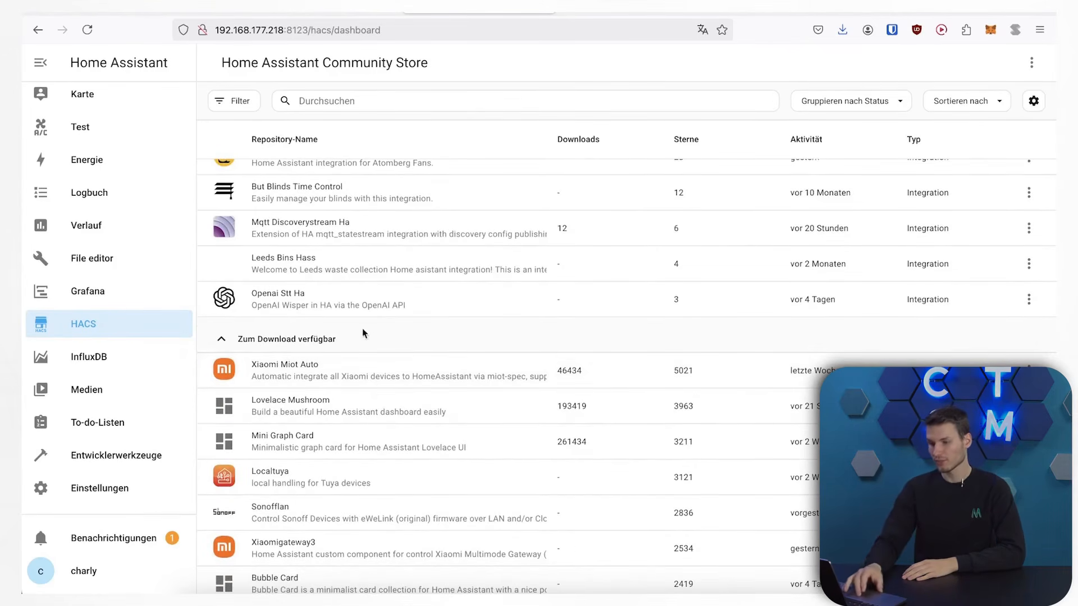
scroll(378, 392, "down", 3)
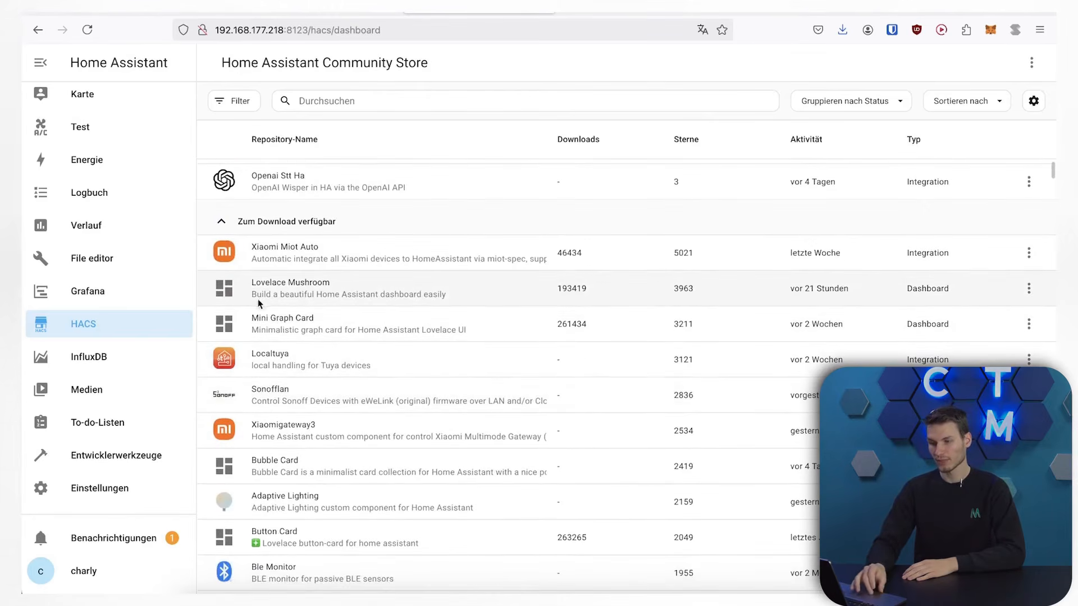
left_click(295, 284)
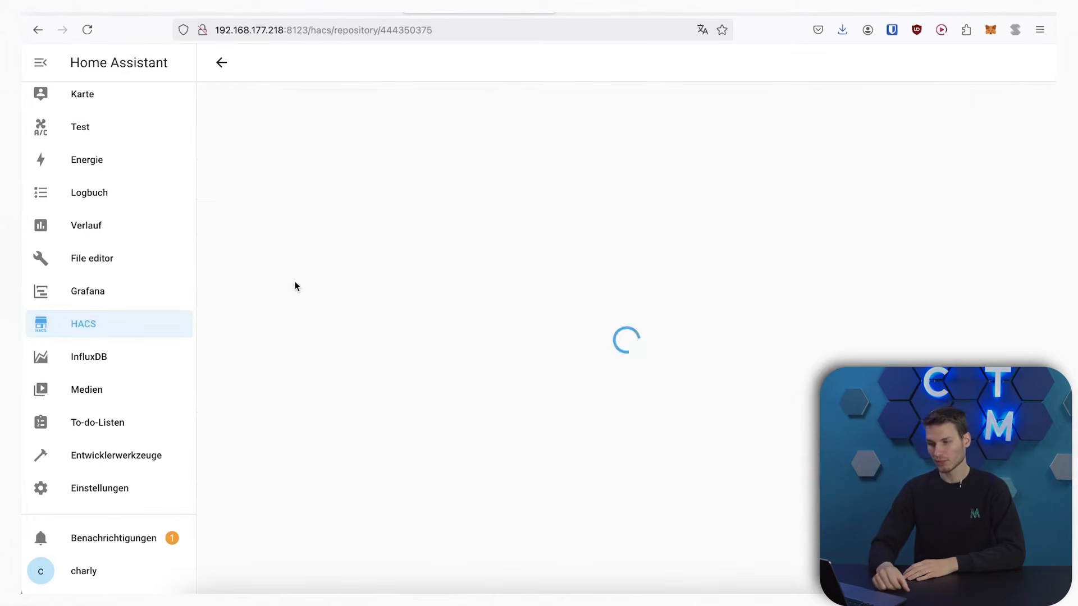
Download Mushroom version v4.2.1 from its repository page and reload the browser to apply the updated resources
scroll(559, 313, "down", 10)
scroll(559, 313, "up", 10)
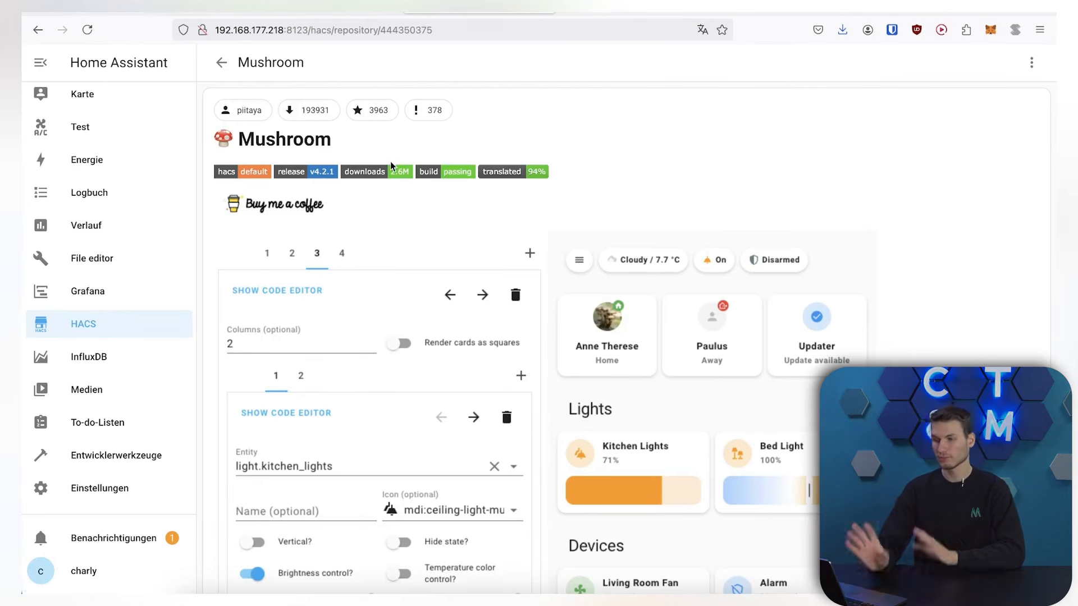
scroll(416, 334, "down", 10)
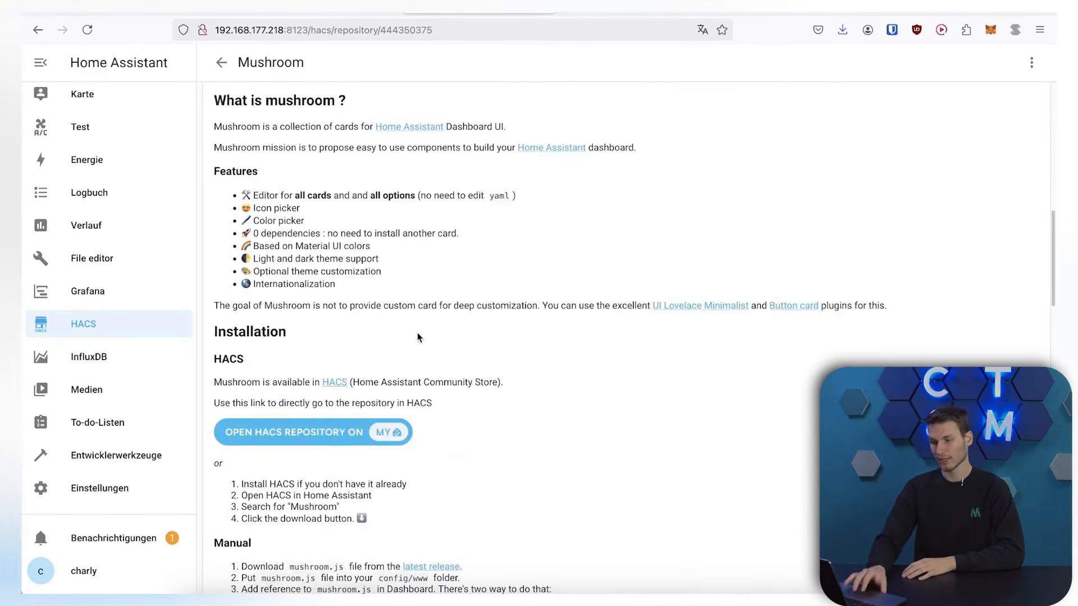
scroll(417, 336, "up", 10)
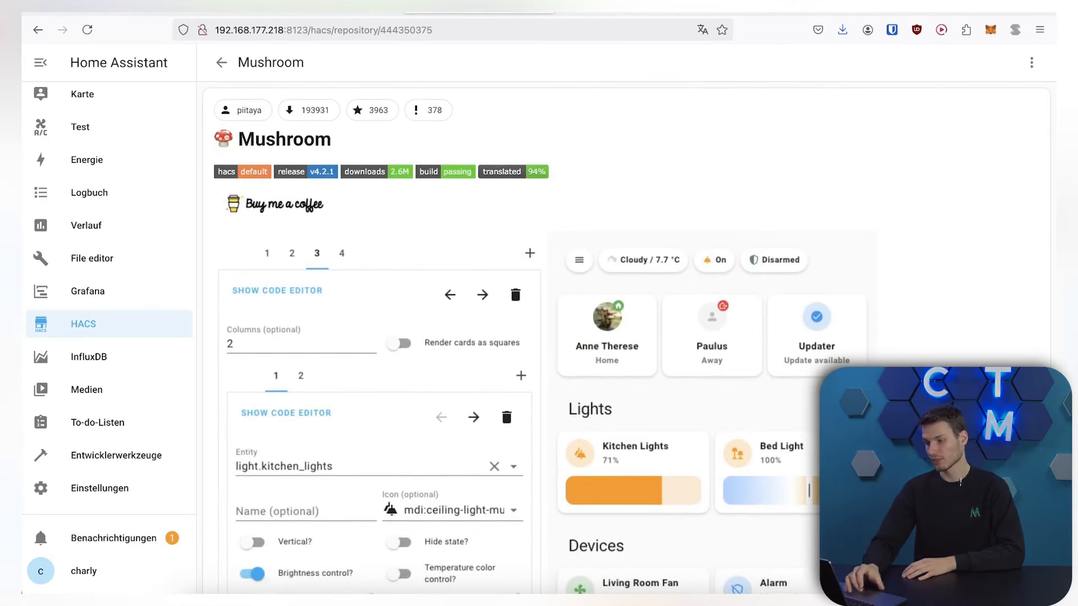
left_click(990, 566)
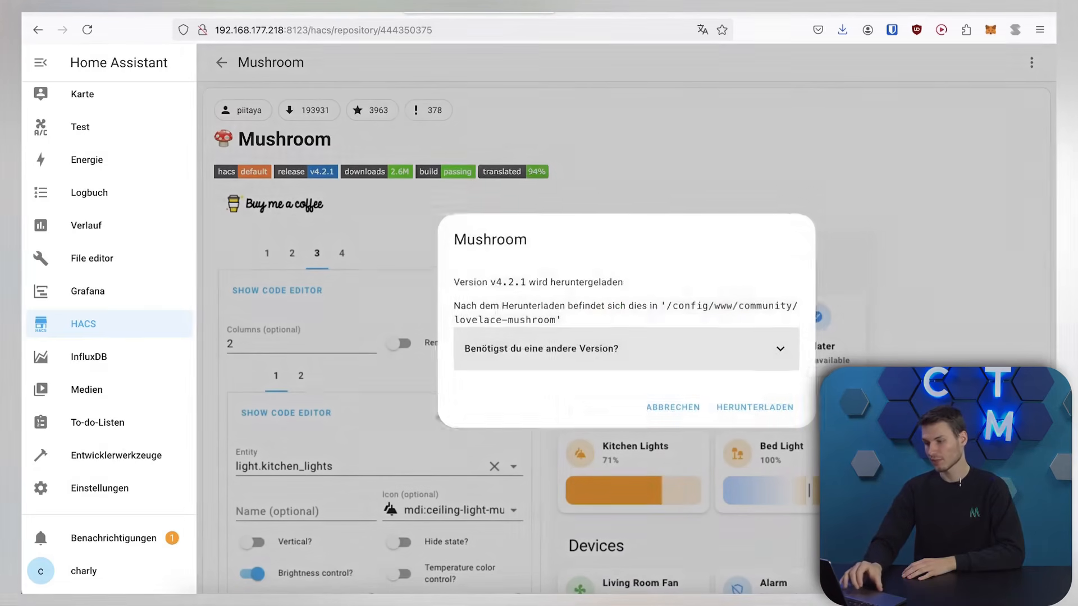
left_click(561, 345)
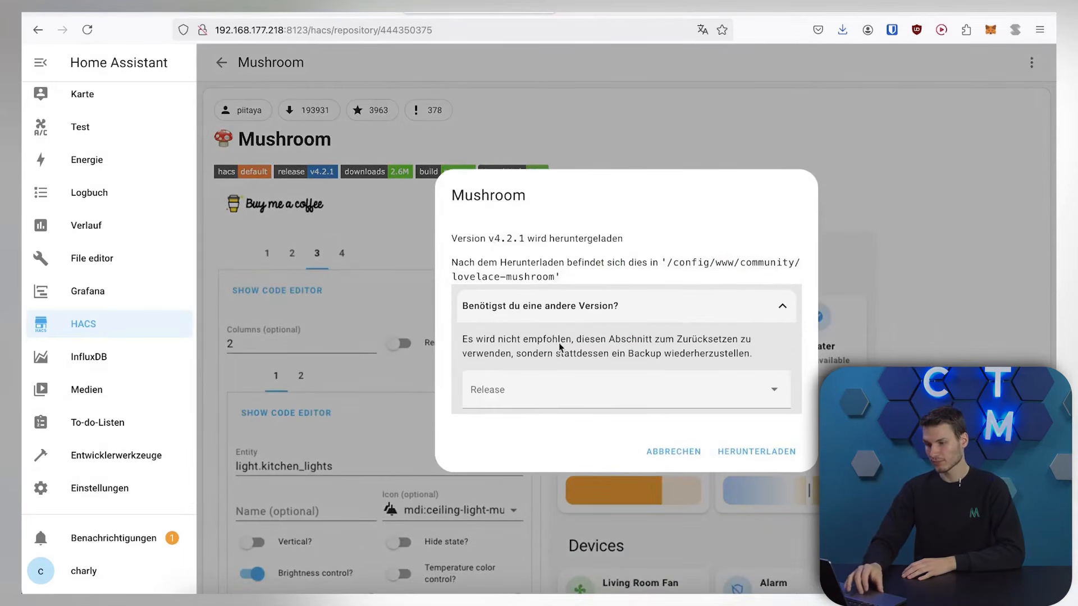
left_click(534, 312)
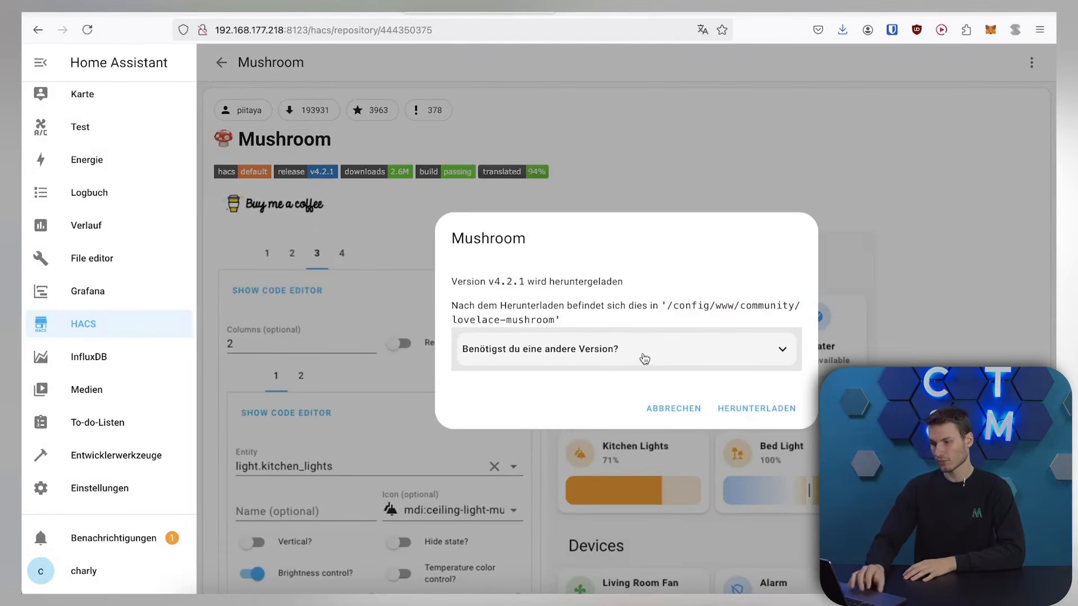
left_click(743, 415)
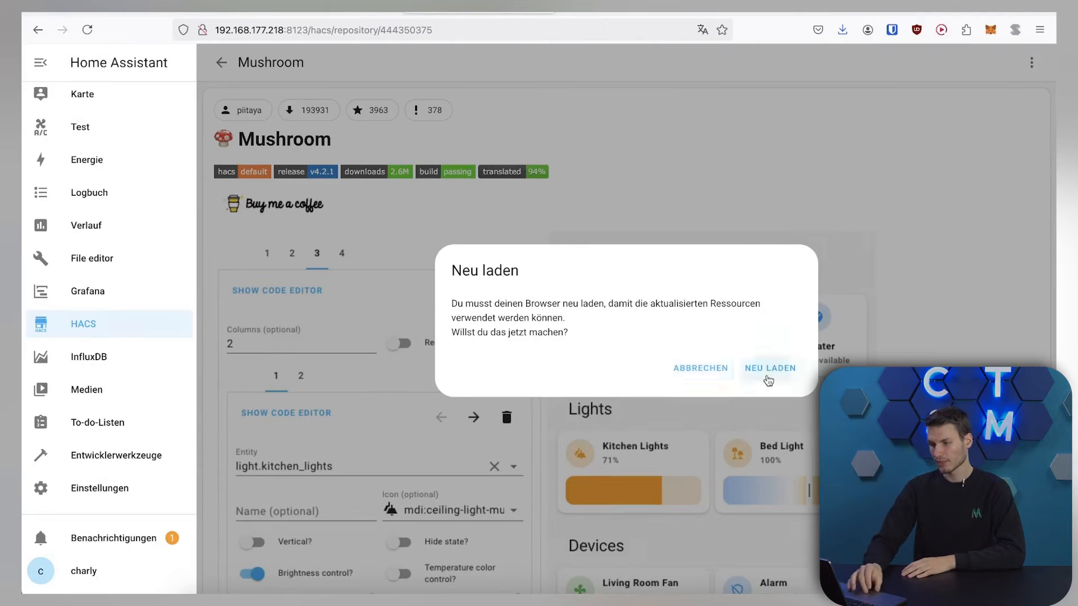
left_click(768, 369)
Read the Usage instructions and the list of available cards in the Mushroom documentation
scroll(474, 311, "down", 5)
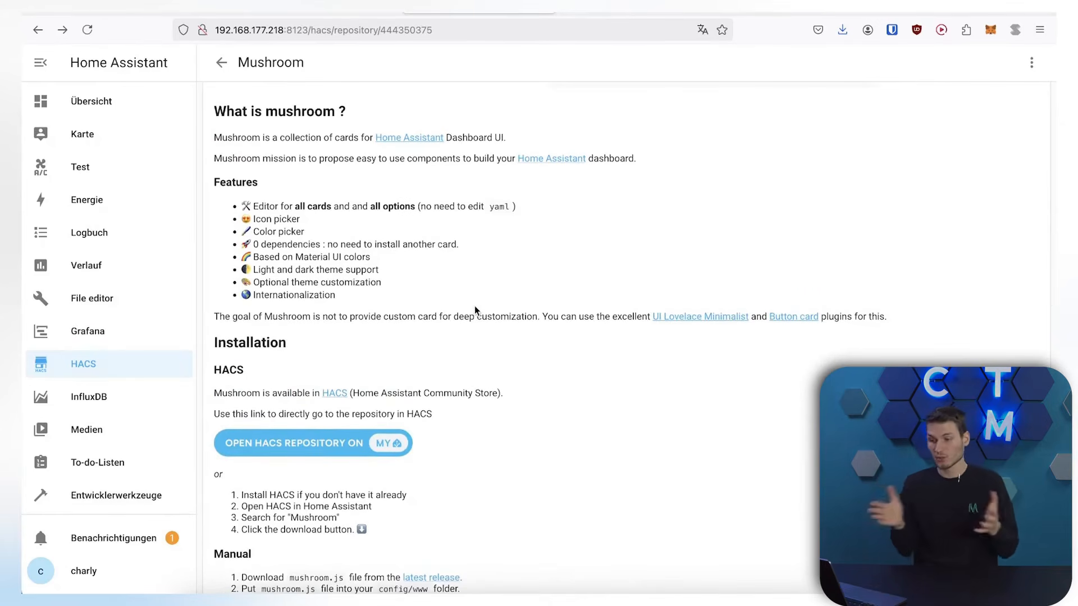
scroll(244, 406, "down", 6)
scroll(243, 407, "down", 3)
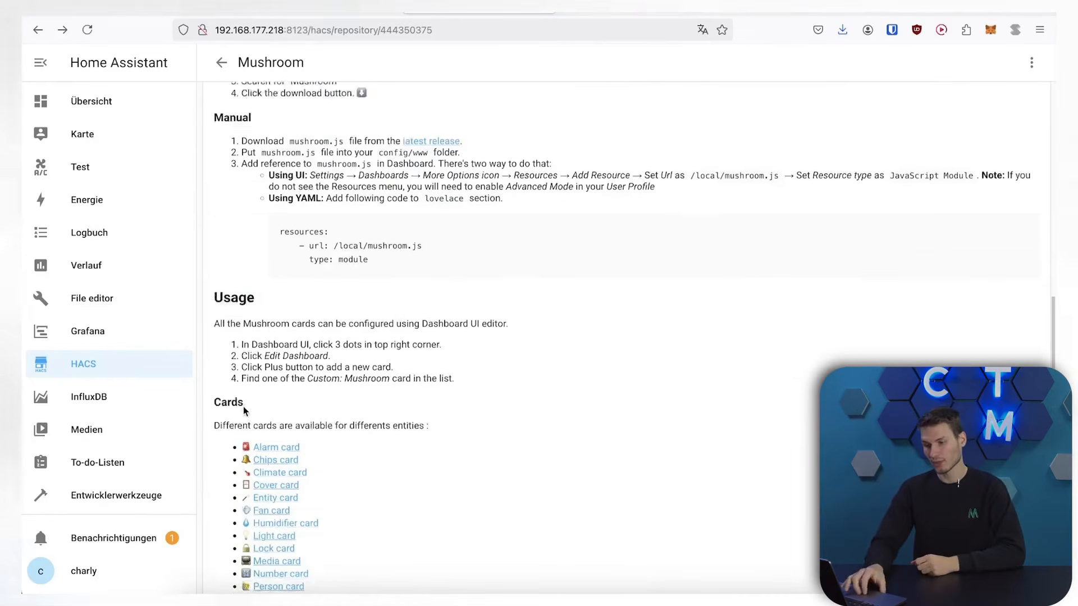
left_click_drag(214, 272, 386, 356)
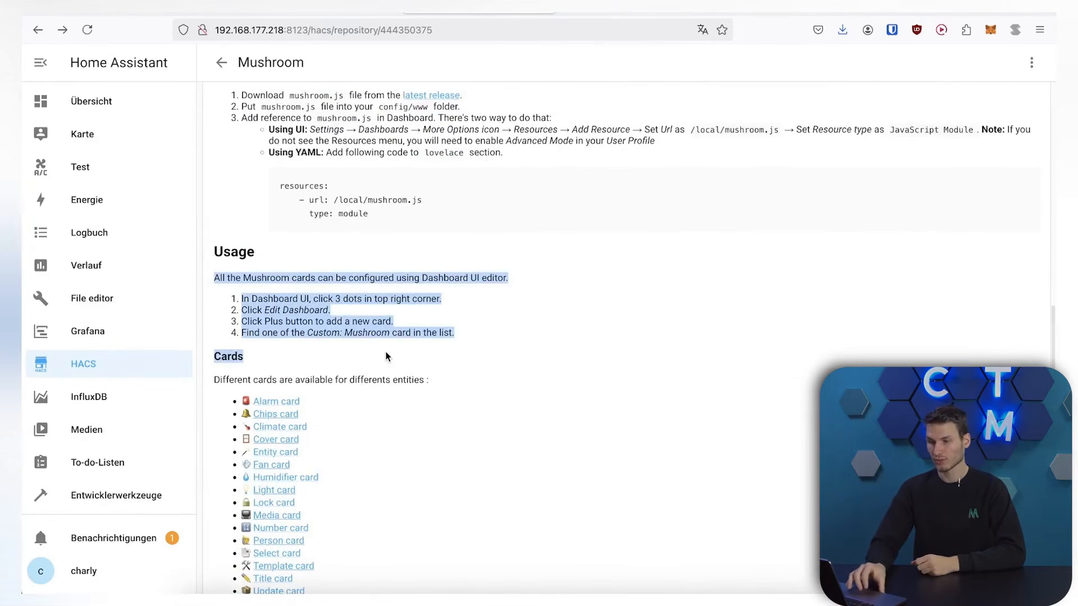
left_click(386, 356)
scroll(317, 292, "down", 1)
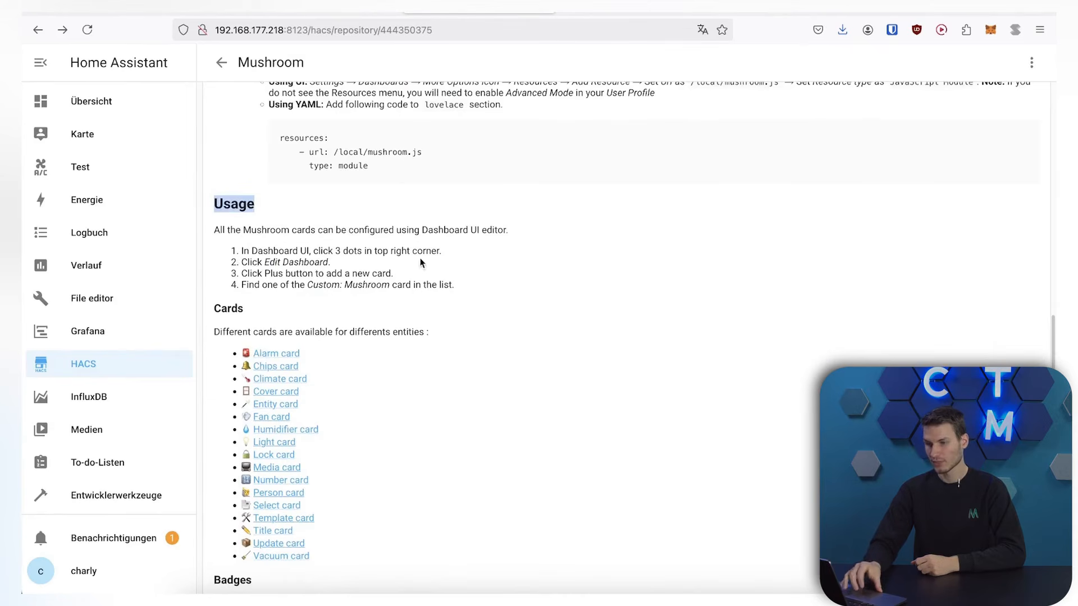
Open the Test dashboard for editing and add a new section beside the illuminance gauge section
left_click(82, 174)
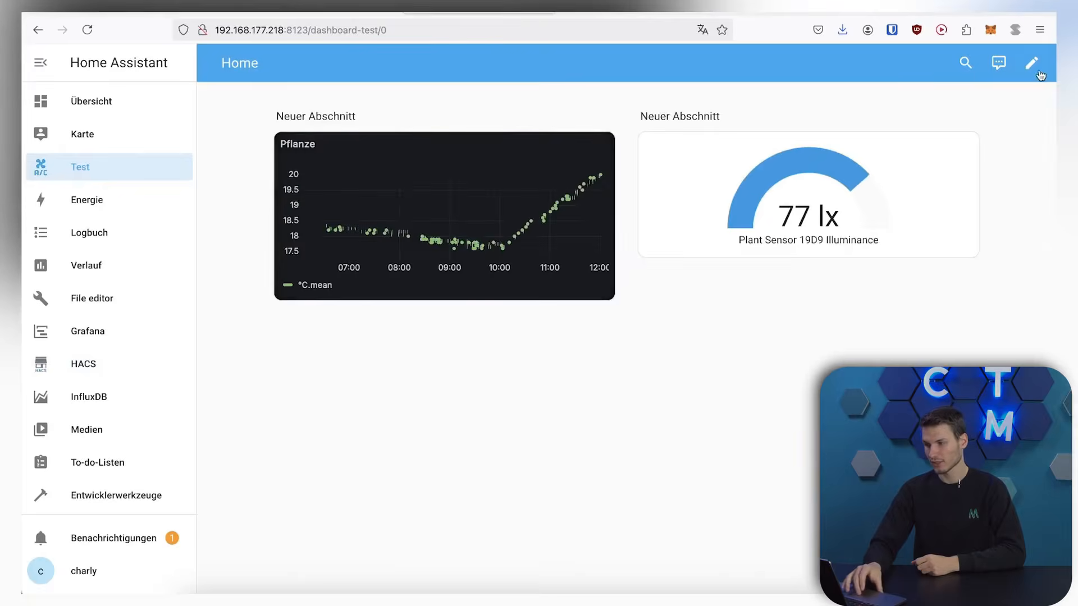
left_click(1035, 66)
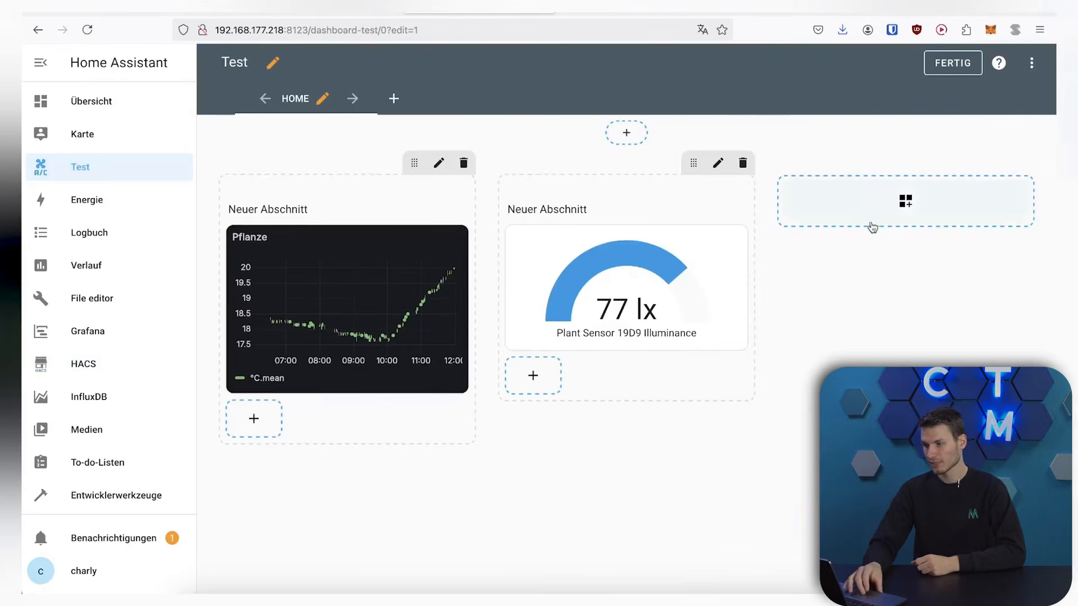
left_click(871, 227)
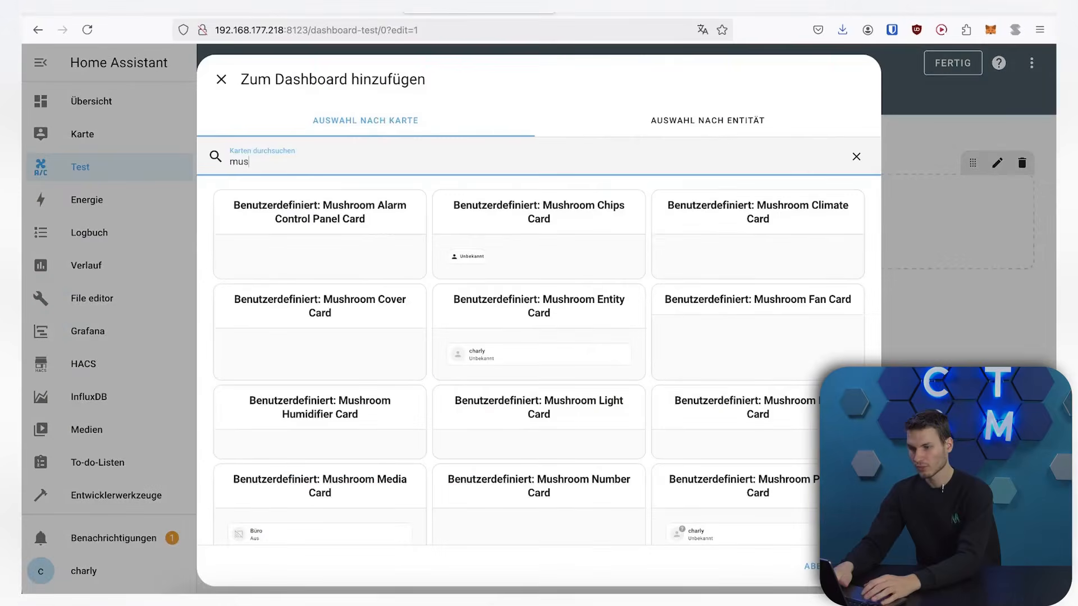
Search the cards for "mush", add the Mushroom Chips Card to the new section, and save it with its default configuration
key("BackSpace")
key("BackSpace")
key("BackSpace")
type("mush")
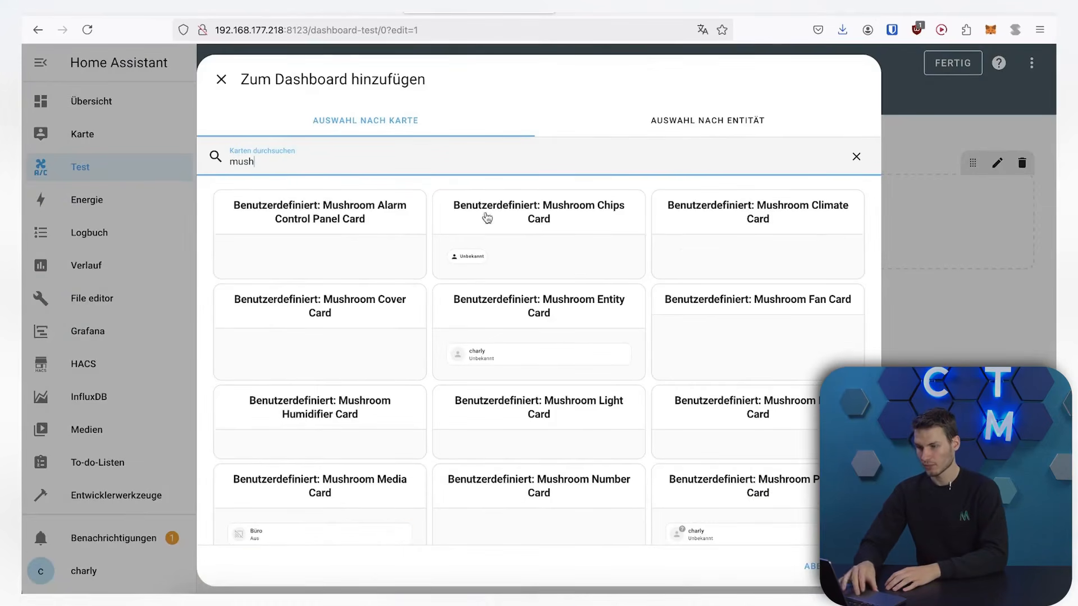
scroll(418, 461, "down", 3)
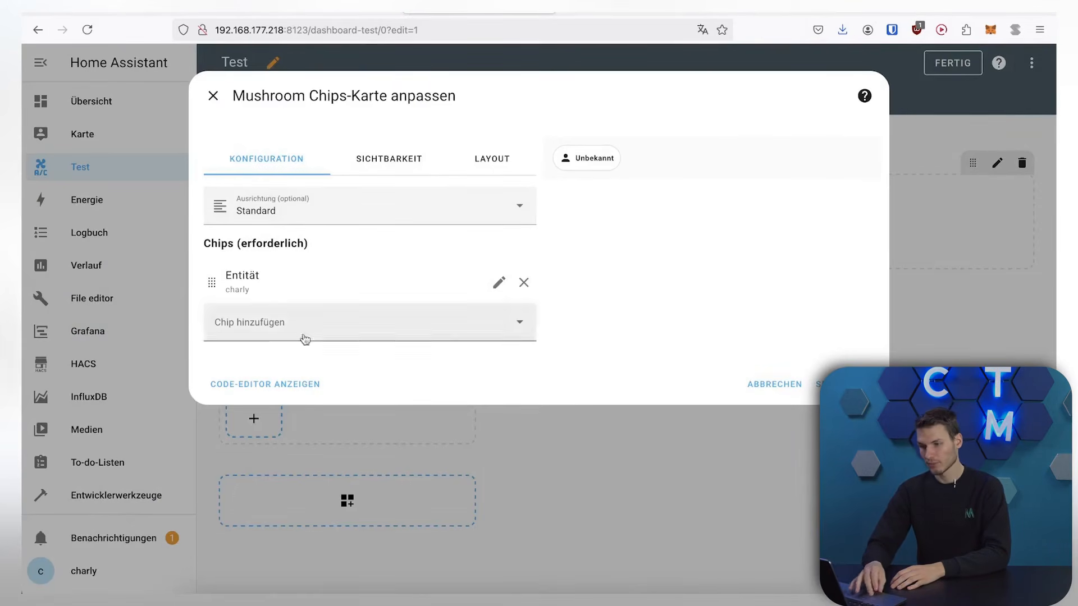
left_click(831, 384)
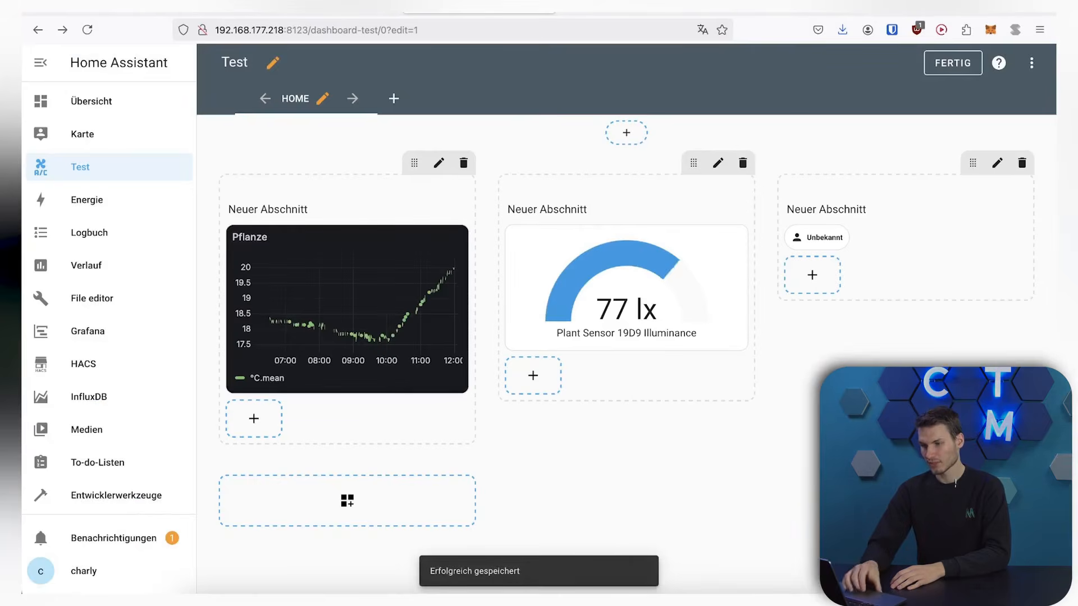
Finish editing the dashboard, open the new chip's entity details to check it, and close them
mouse_move(809, 235)
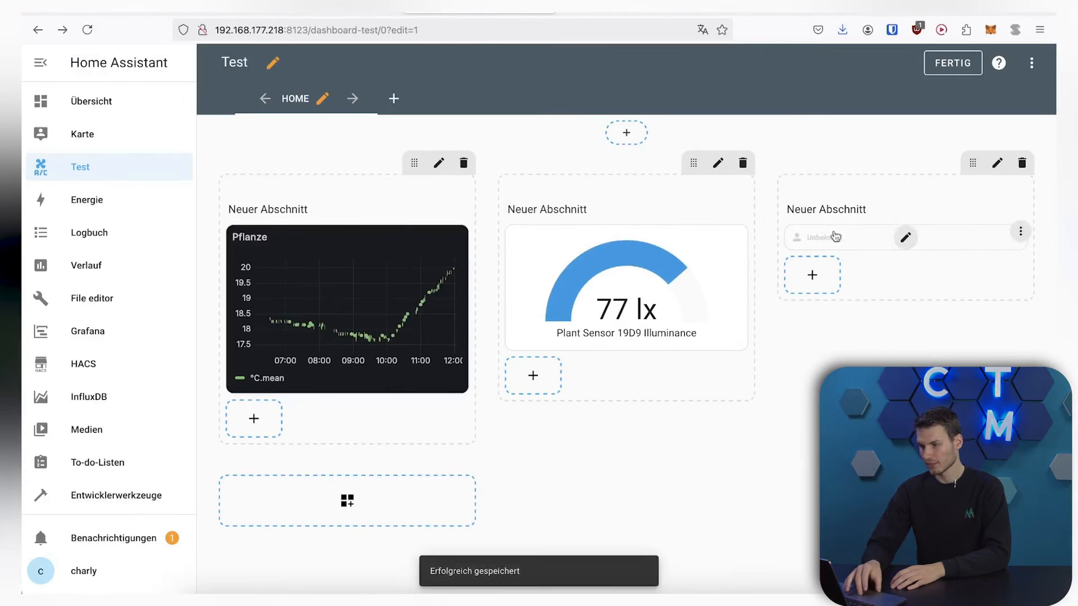
left_click(957, 70)
left_click(811, 145)
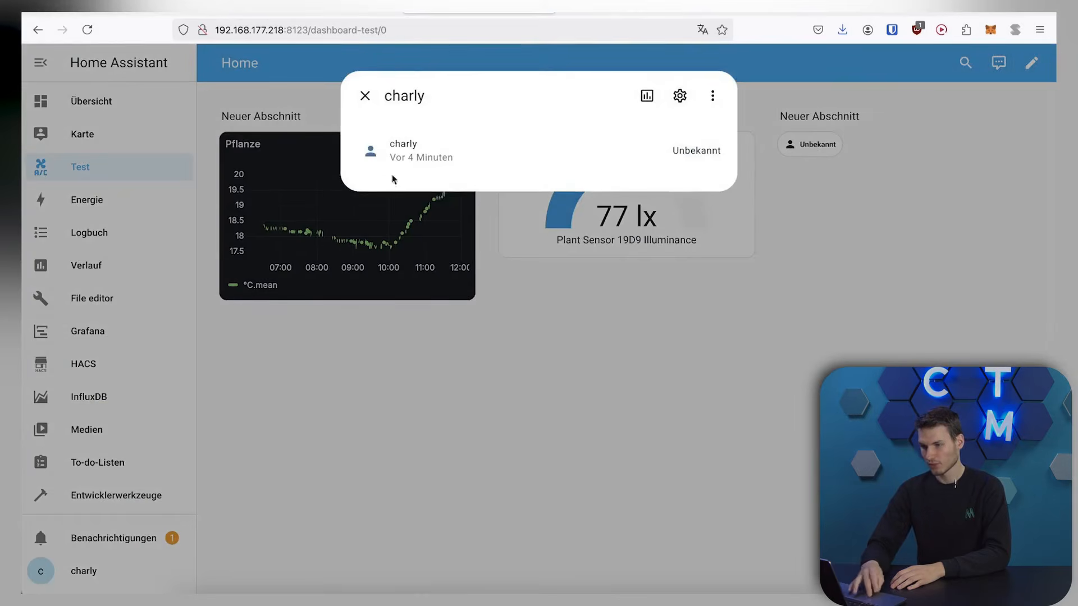
left_click(364, 96)
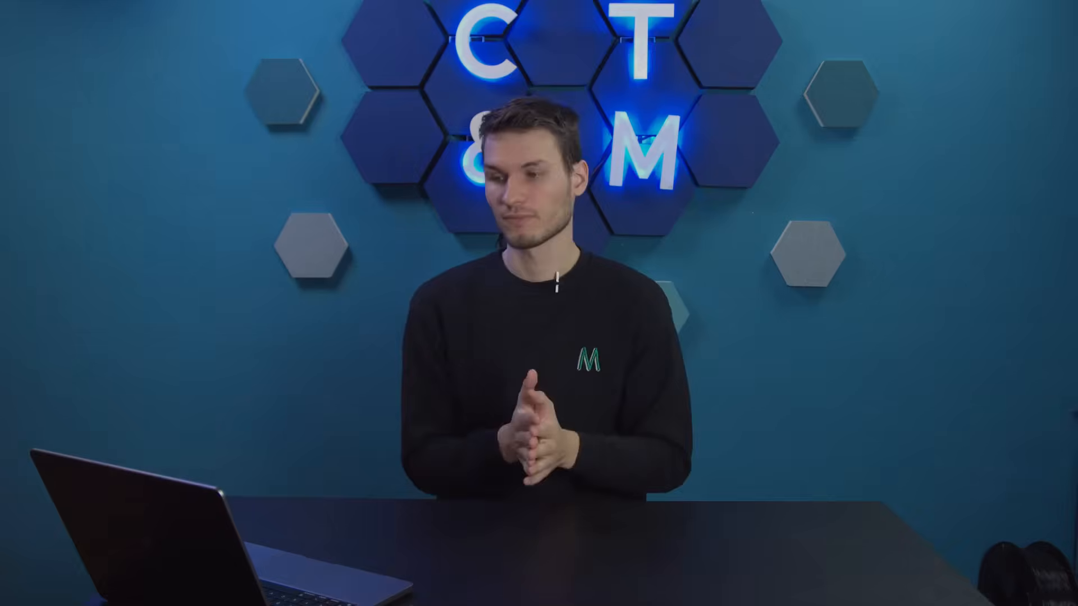